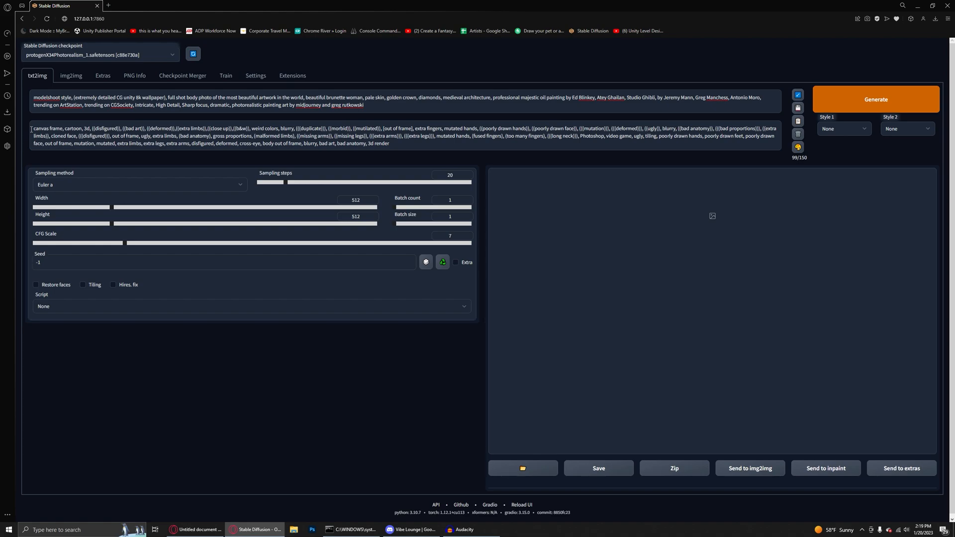
# Step: Set sampler DPM++ SDE Karras, sampling steps 30 and CFG scale 6
pyautogui.click(134, 183)
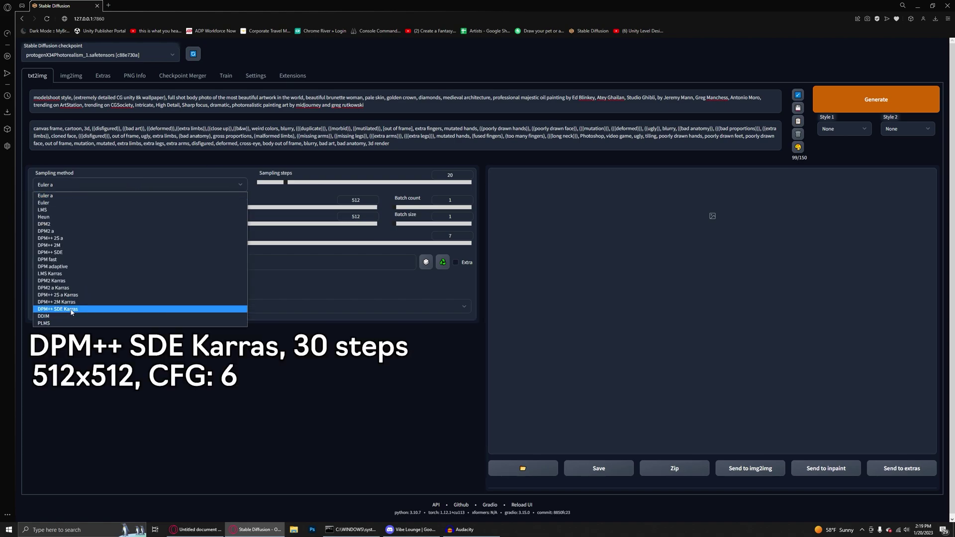
pyautogui.click(71, 309)
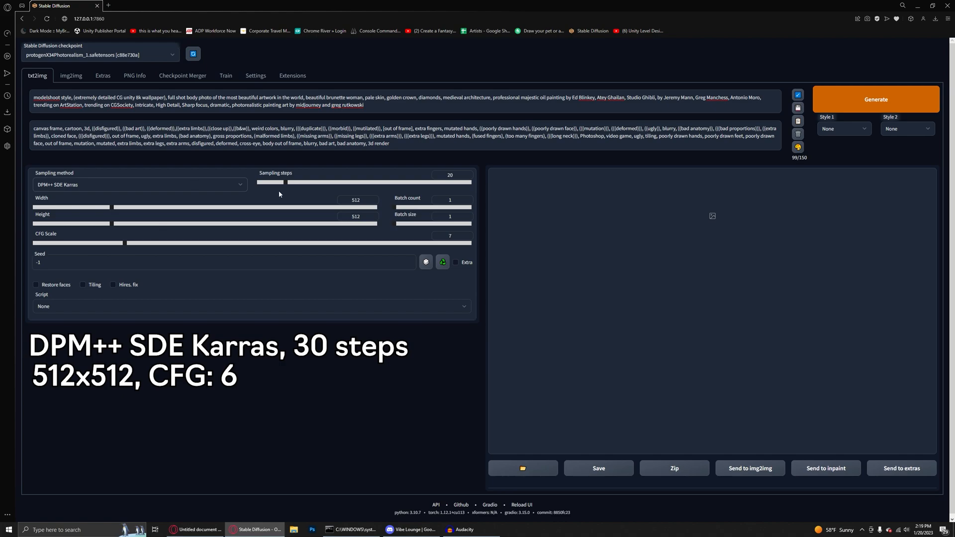
pyautogui.moveTo(286, 183); pyautogui.dragTo(299, 182)
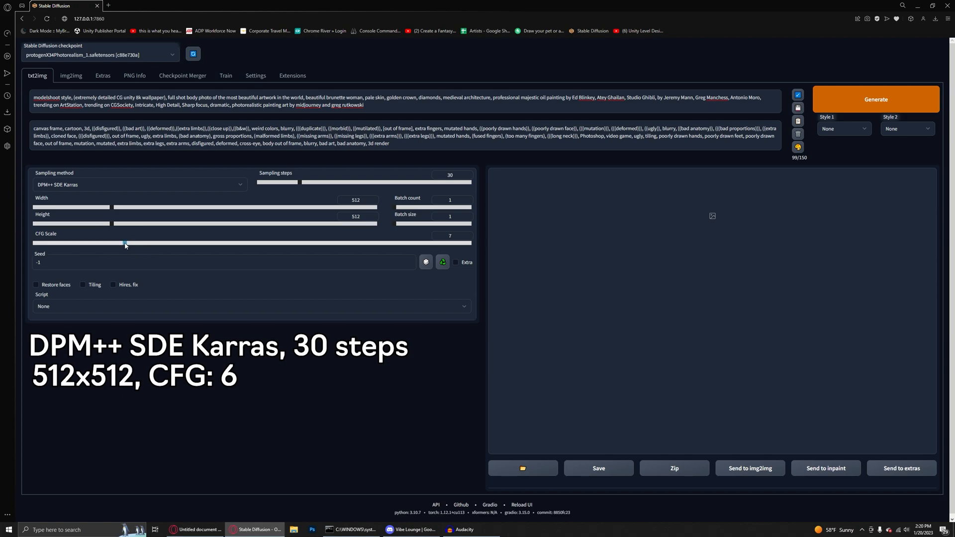
pyautogui.moveTo(124, 244); pyautogui.dragTo(110, 245)
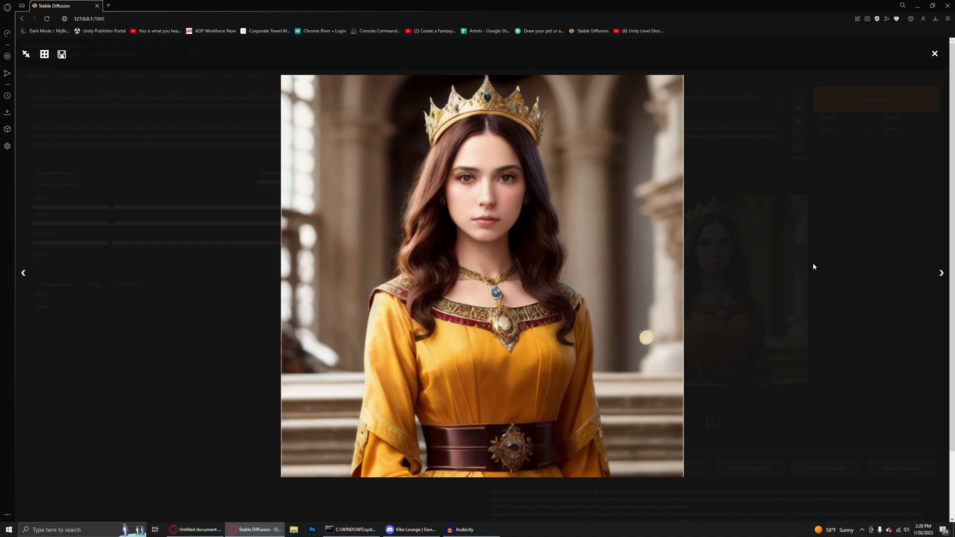
# Step: Enable Restore faces and generate a new crowned portrait
pyautogui.click(814, 266)
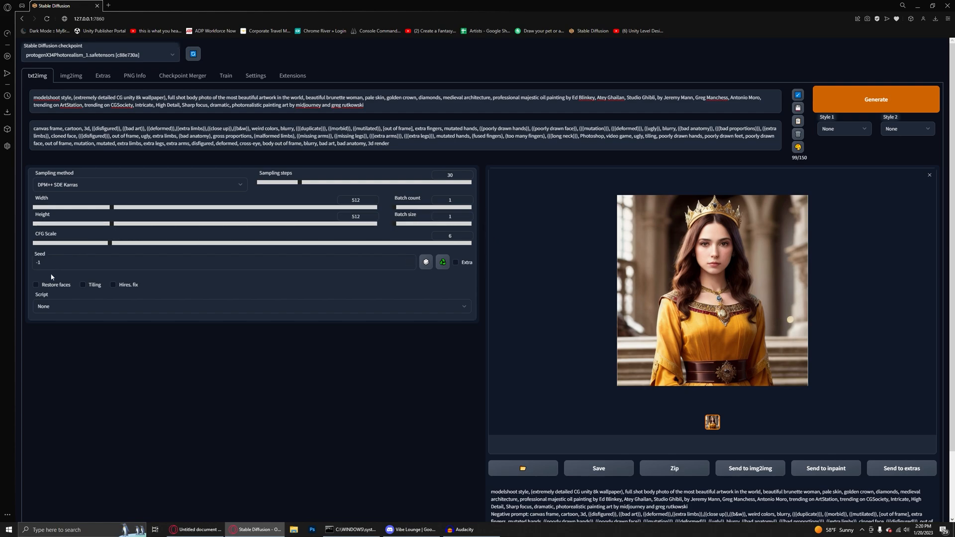
pyautogui.click(36, 284)
pyautogui.click(876, 105)
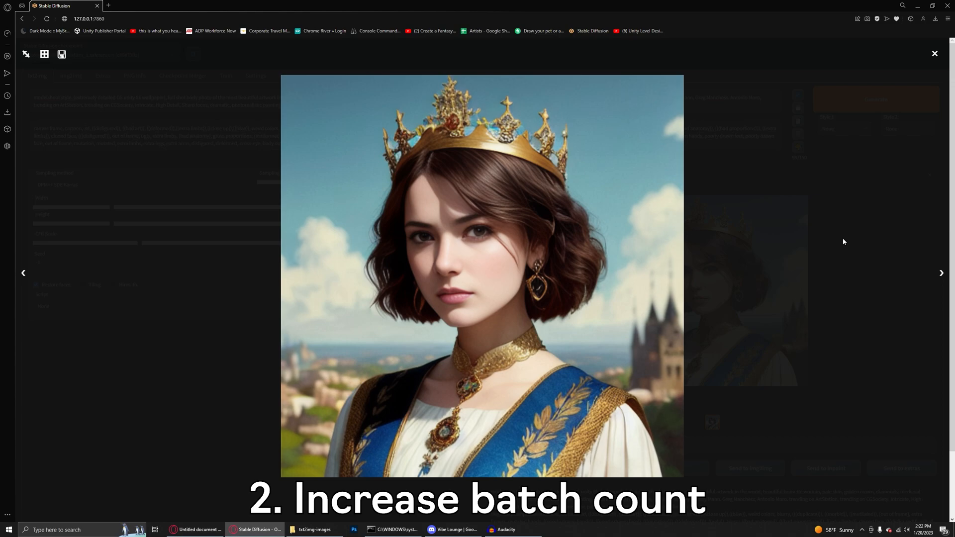
# Step: Raise batch count to 2 and generate a two-image batch at CFG 8
pyautogui.click(851, 219)
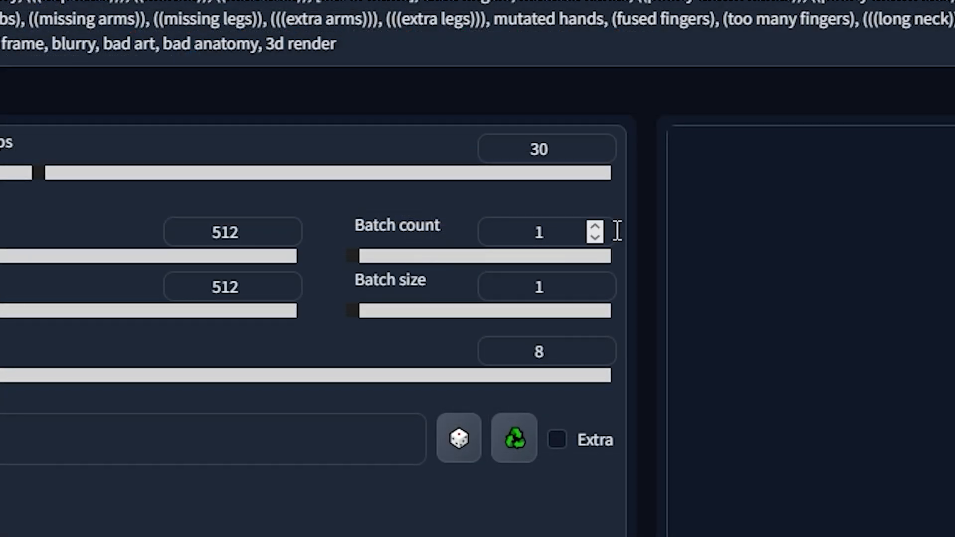
pyautogui.click(594, 226)
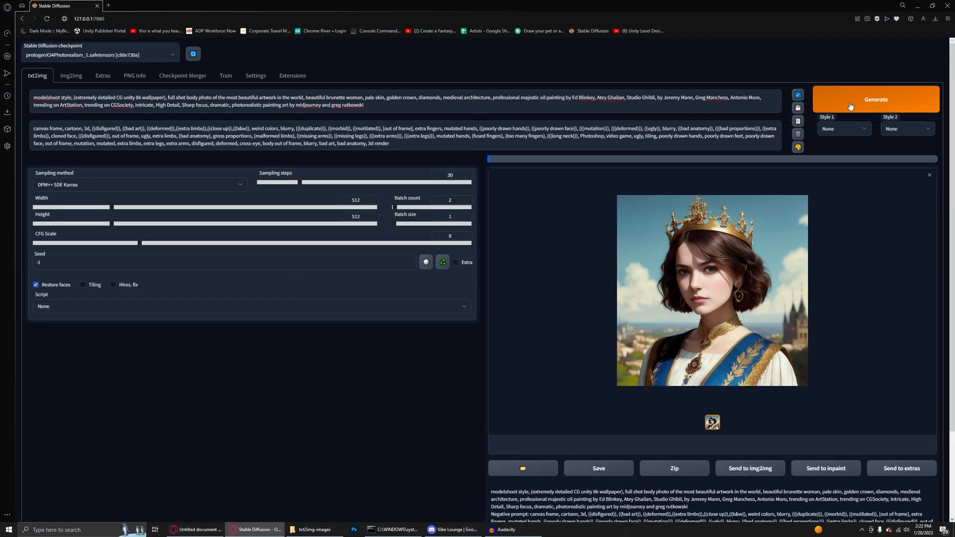
pyautogui.click(851, 107)
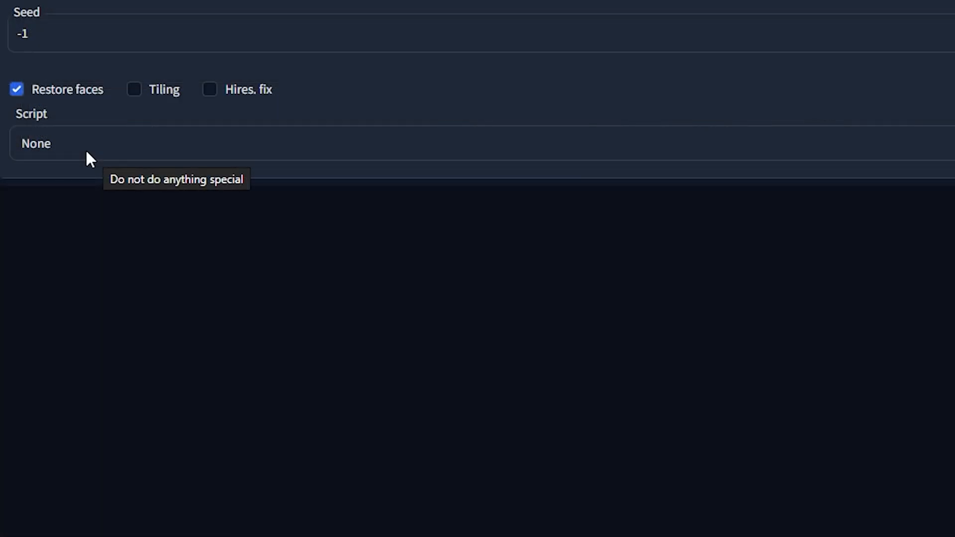
# Step: Choose the X/Y plot script with Steps as the X axis type, ready for values 30-50
pyautogui.click(85, 149)
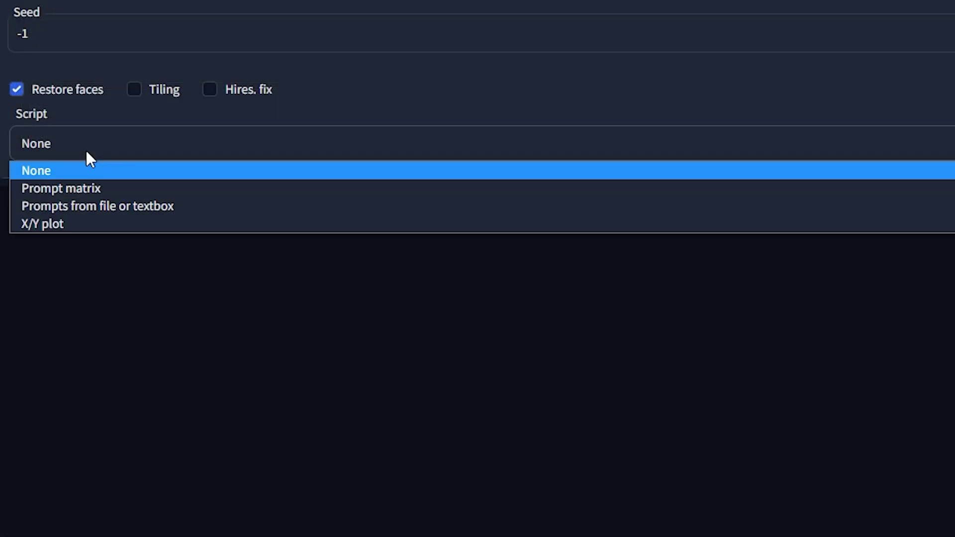
pyautogui.click(72, 224)
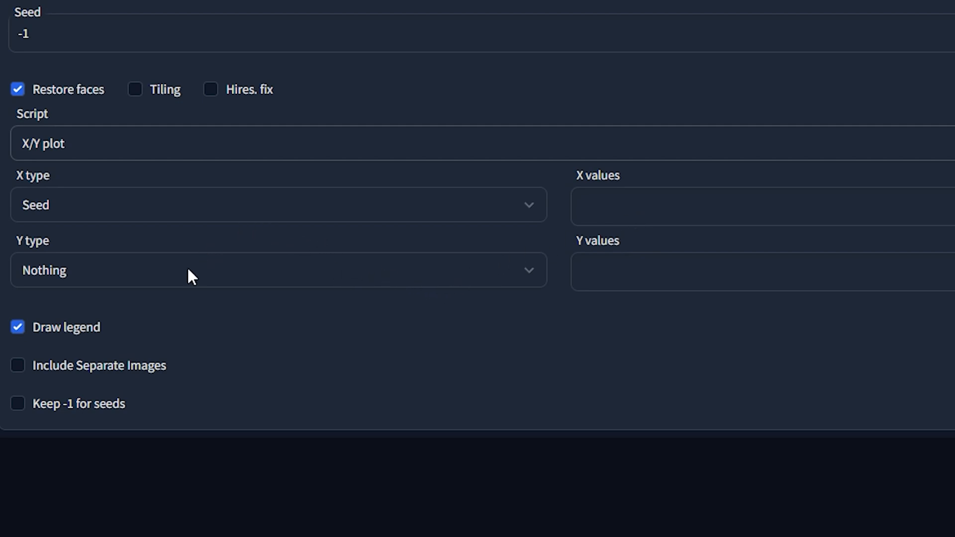
pyautogui.click(43, 202)
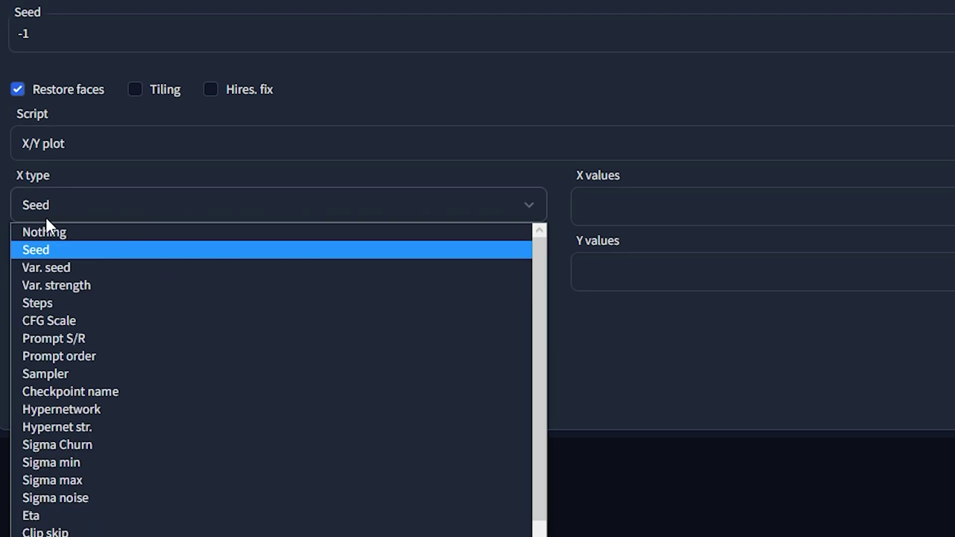
pyautogui.click(84, 306)
pyautogui.click(671, 202)
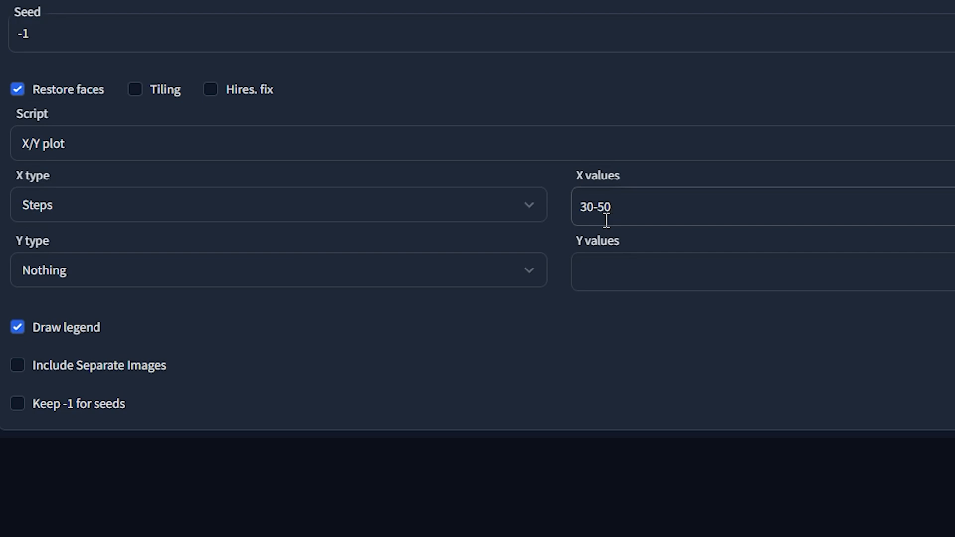
pyautogui.write('[')
pyautogui.write('10]')
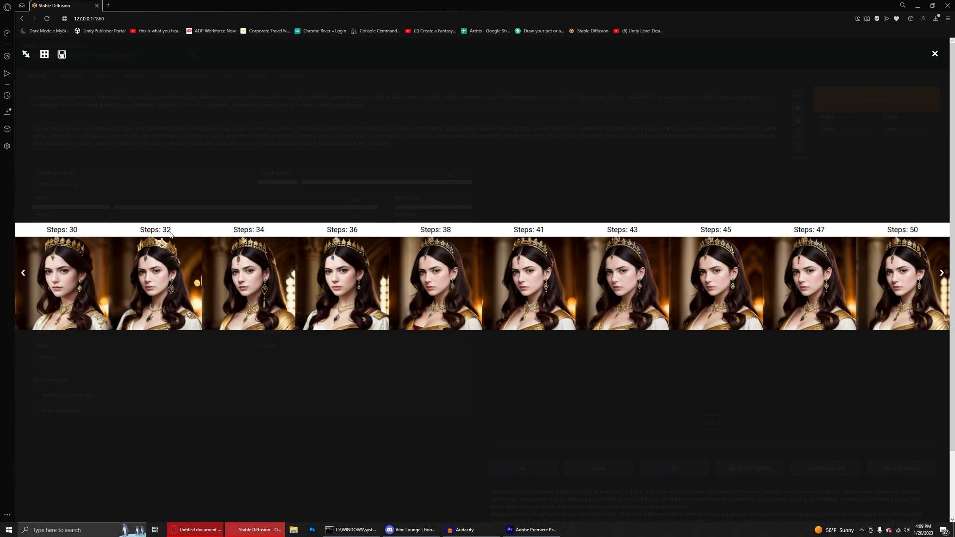
# Step: Set the X-axis step values to 20-30 [3] after leaving the full-screen comparison
pyautogui.press('Escape')
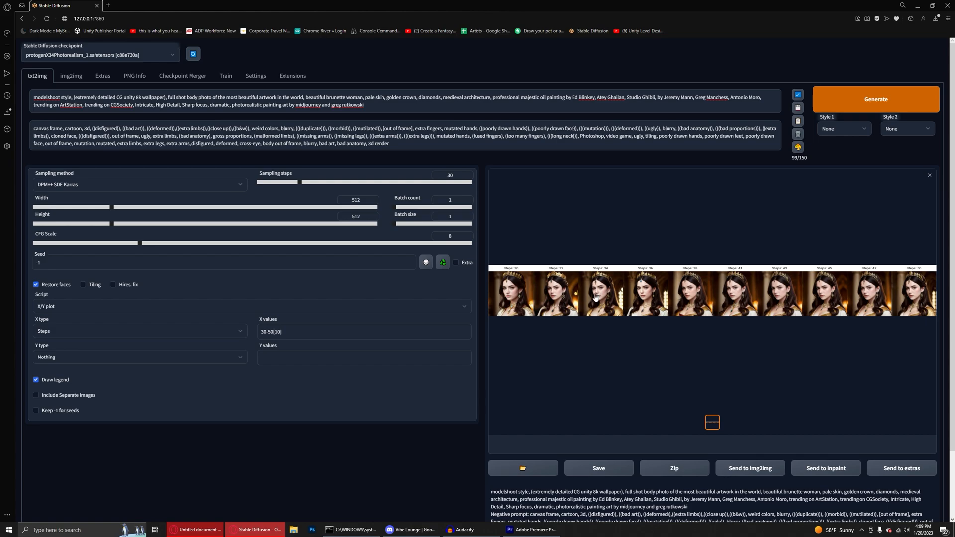
pyautogui.click(280, 332)
pyautogui.write('3')
pyautogui.click(202, 359)
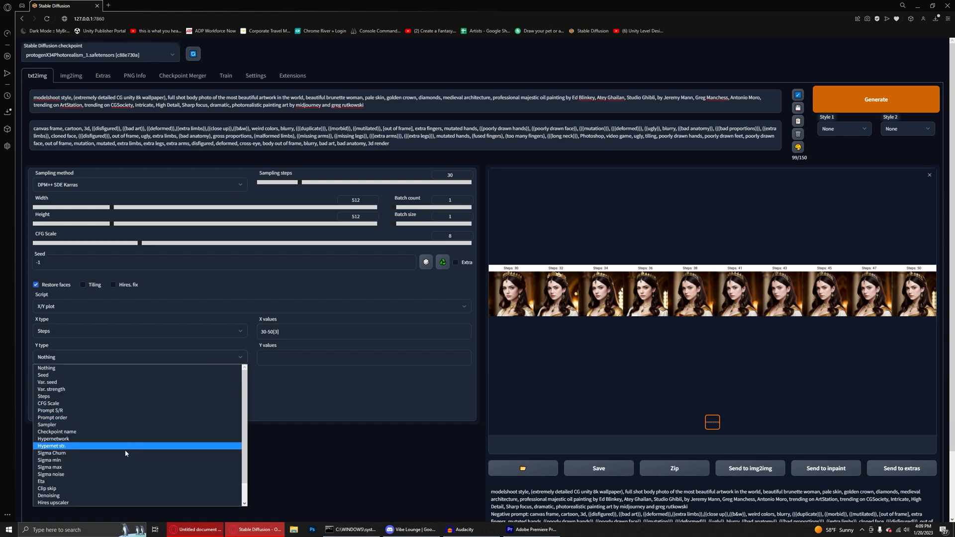
pyautogui.click(276, 333)
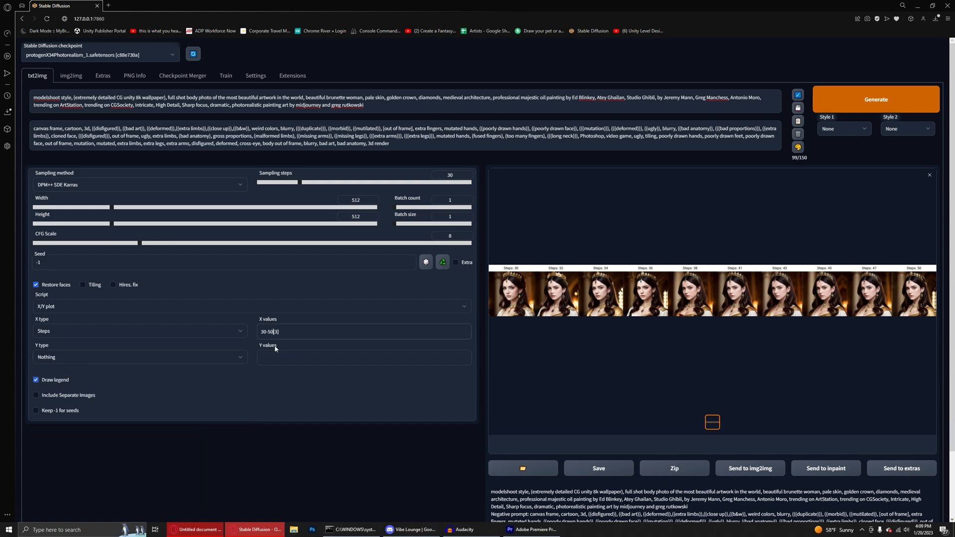
pyautogui.press('BackSpace')
pyautogui.press('BackSpace')
pyautogui.press('BackSpace')
pyautogui.press('BackSpace')
pyautogui.write('20')
pyautogui.write('-30')
# Step: Set the Y axis to CFG Scale 4-8 (+0.5) and generate the steps-versus-CFG grid
pyautogui.click(171, 353)
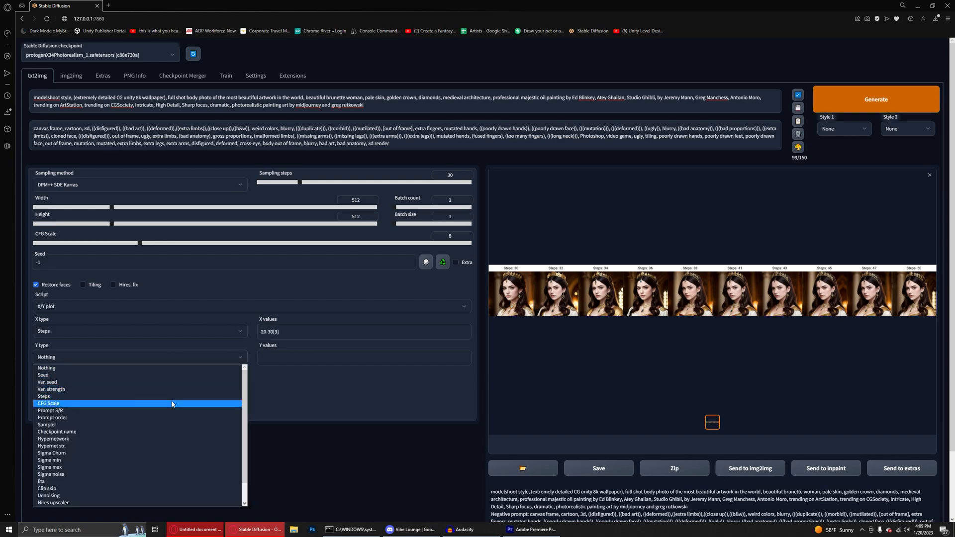
pyautogui.click(173, 404)
pyautogui.click(279, 358)
pyautogui.write('4.')
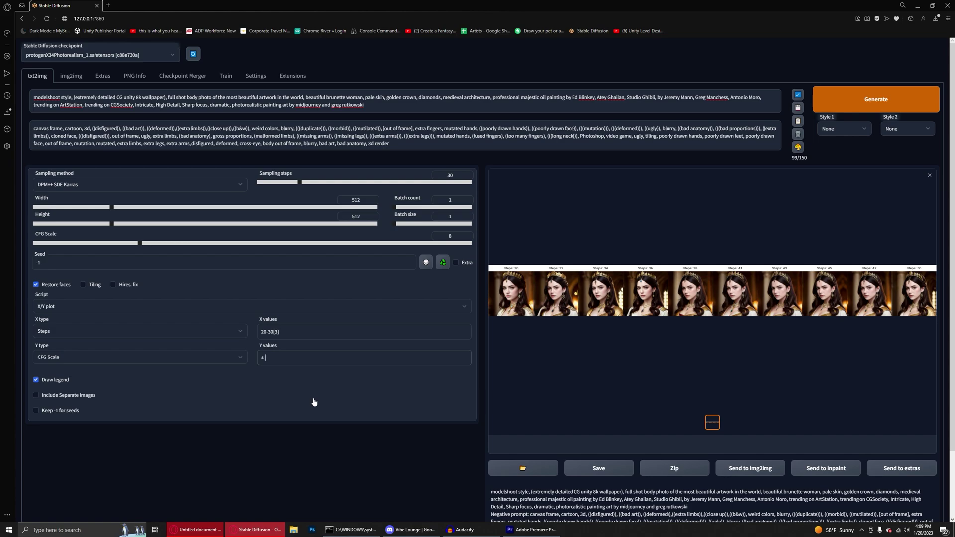
pyautogui.write('-8')
pyautogui.write('(+')
pyautogui.write('0.5')
pyautogui.click(866, 107)
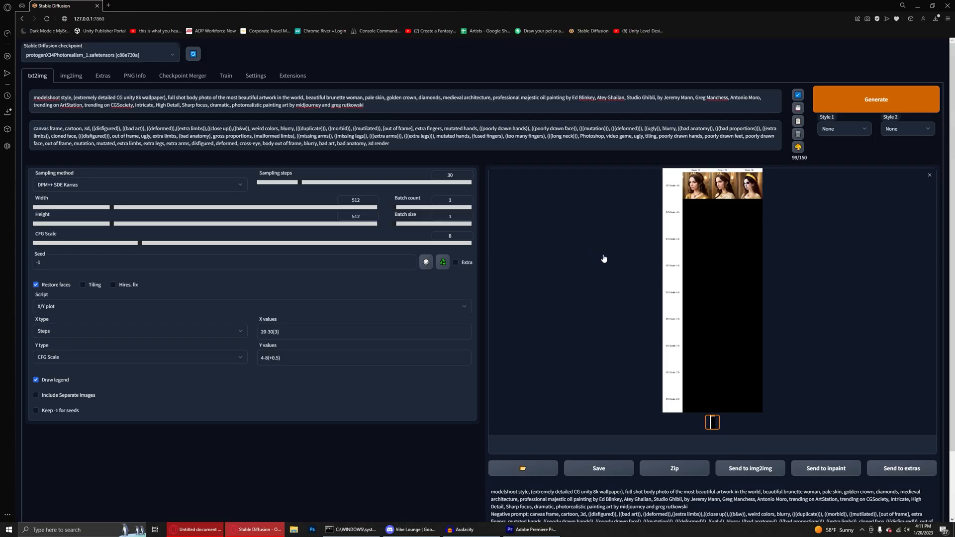
# Step: Review the mostly blank grid full-screen, then narrow CFG Scale values to 6-8 (+1)
pyautogui.click(704, 235)
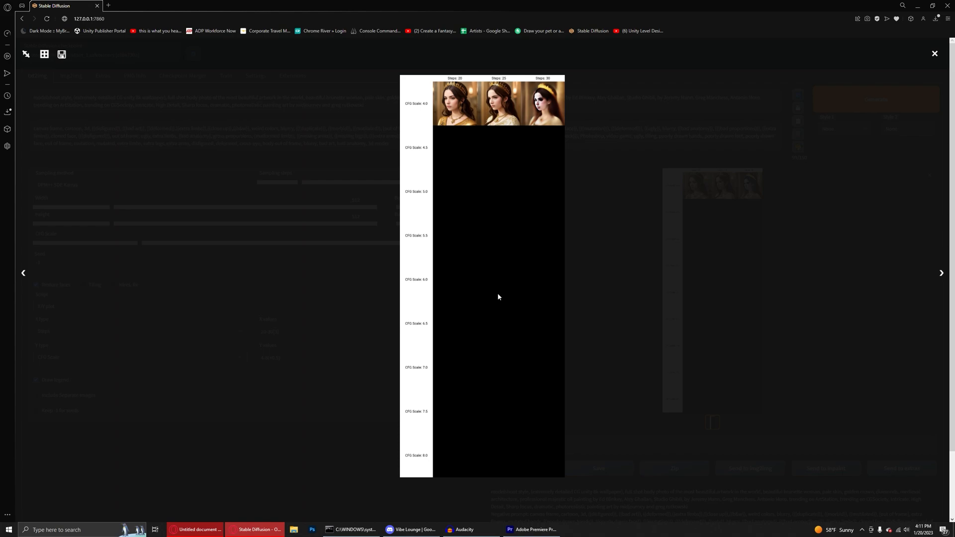
pyautogui.press('Escape')
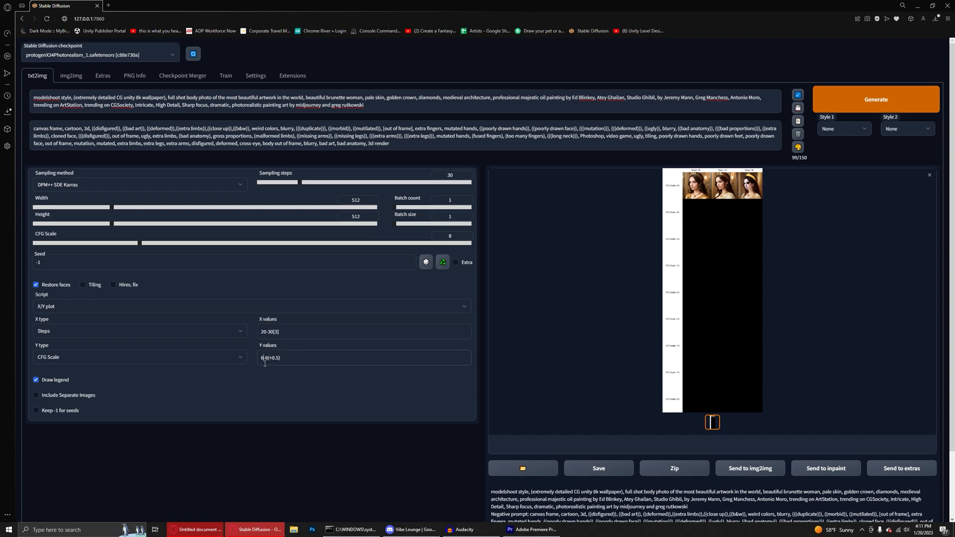
pyautogui.click(279, 358)
pyautogui.press('BackSpace')
pyautogui.press('BackSpace')
# Step: Generate the 3×3 grid of steps 20, 25, 30 against CFG Scale 6, 7, 8
pyautogui.hotkey('ctrl', 'Return')
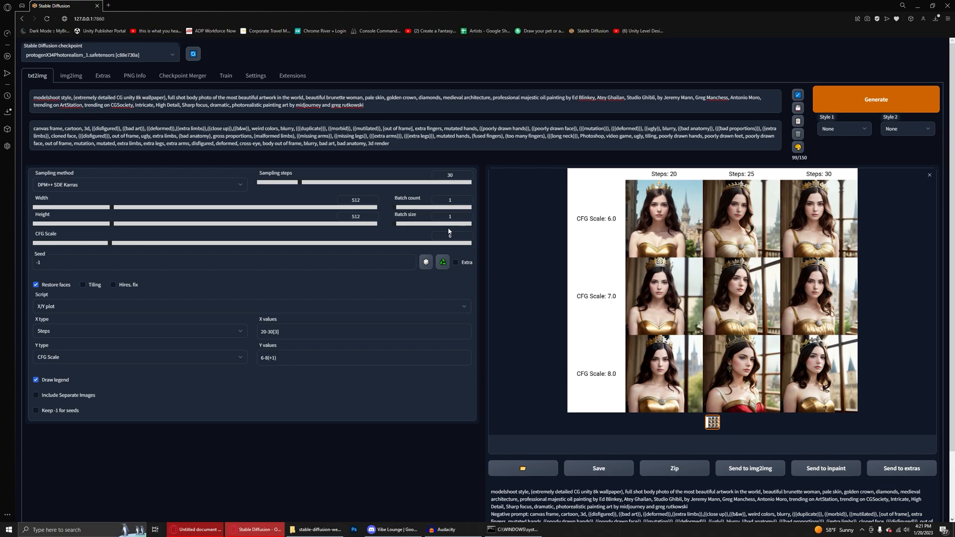
# Step: Drop a crowned portrait from the output folder into img2img as the source image
pyautogui.click(737, 300)
pyautogui.click(756, 304)
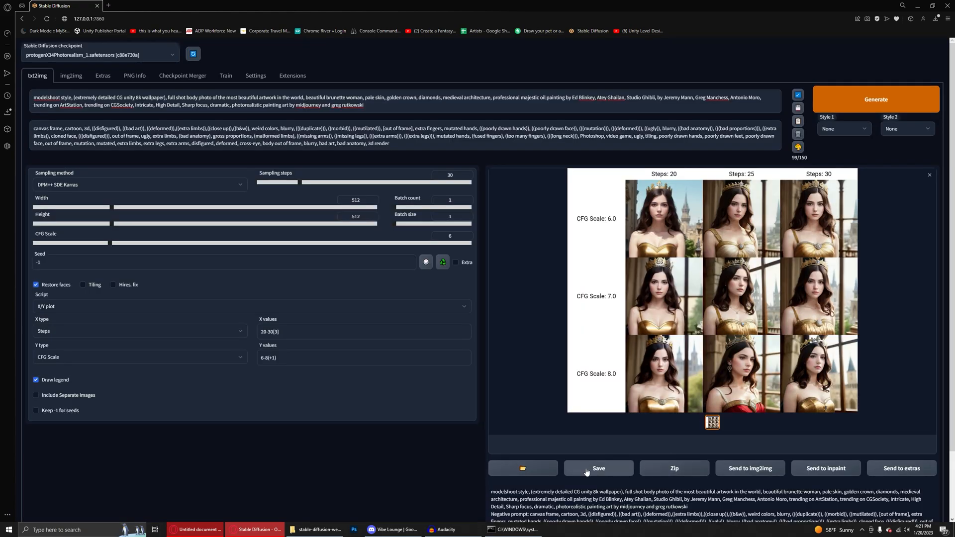
pyautogui.click(523, 467)
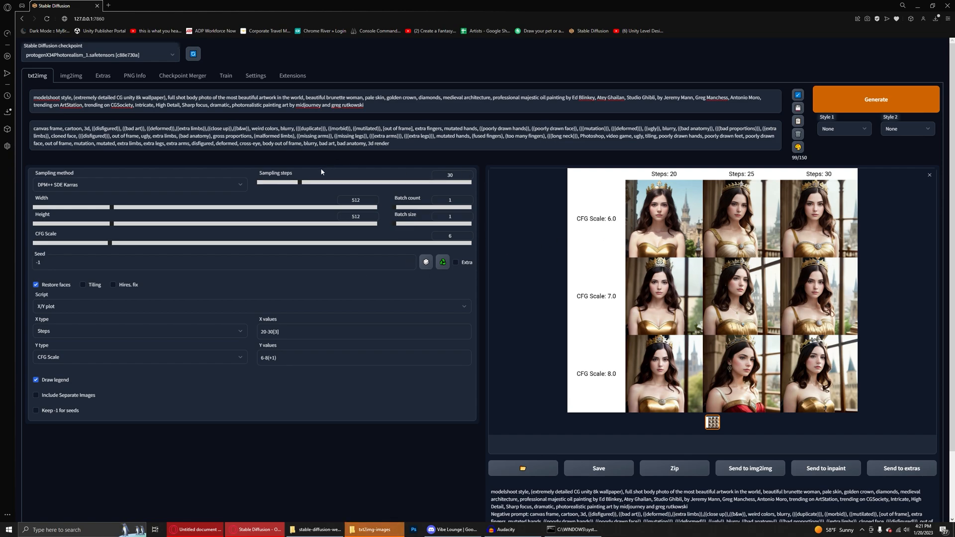
pyautogui.click(70, 76)
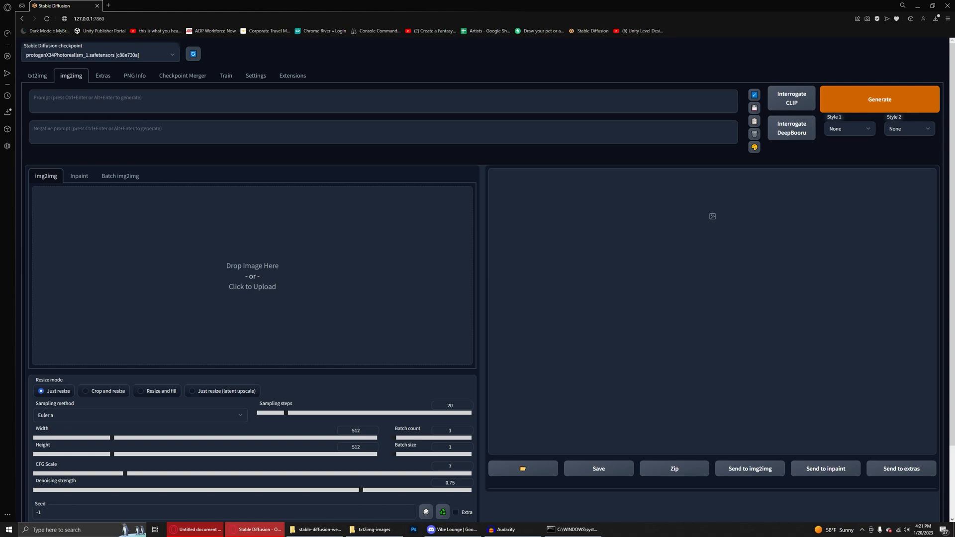
pyautogui.moveTo(6, 269); pyautogui.dragTo(265, 224)
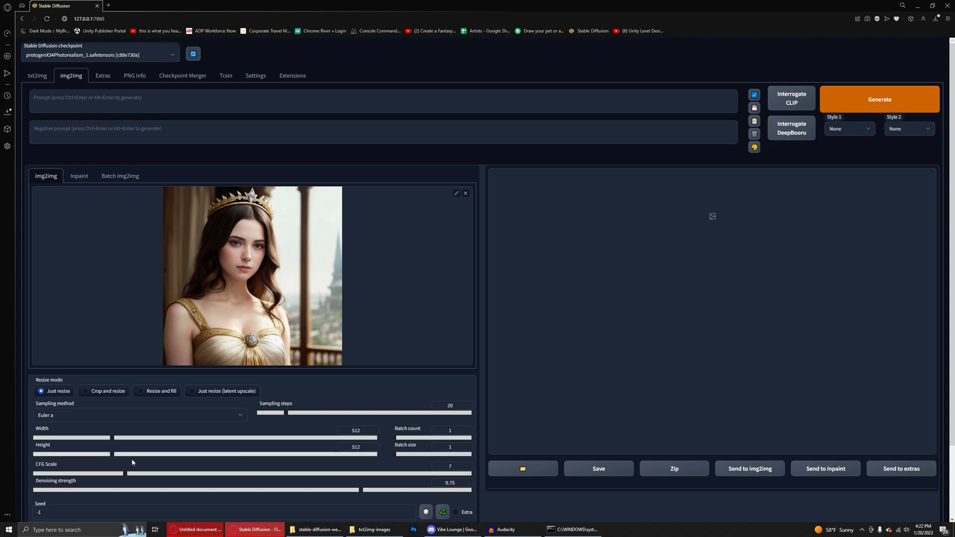
pyautogui.scroll(-3, 132, 458)
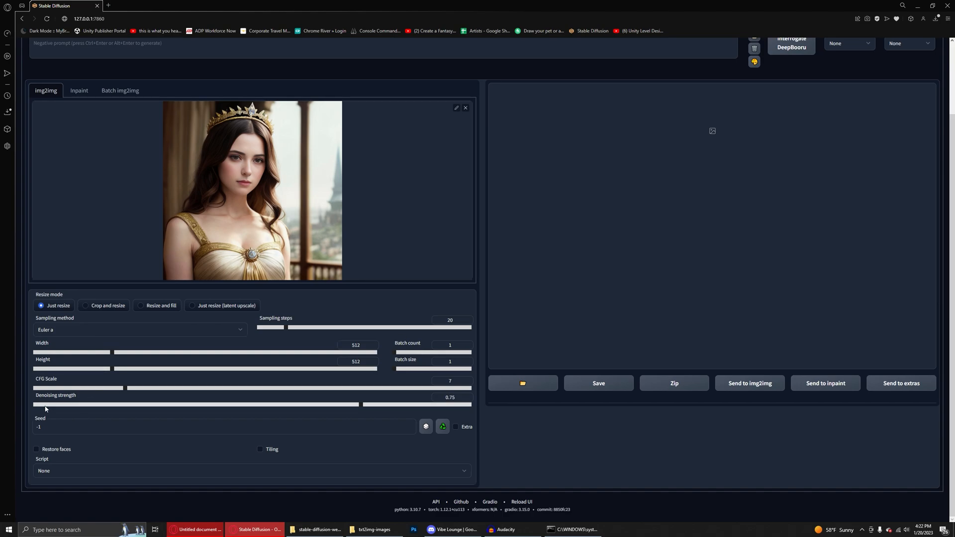
pyautogui.scroll(1, 313, 407)
pyautogui.scroll(3, 314, 407)
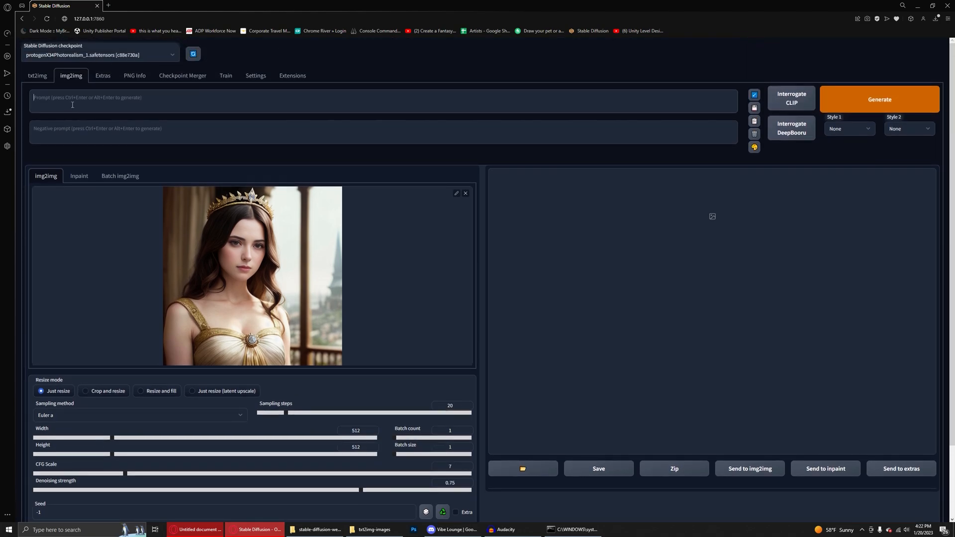
# Step: Check the txt2img prompt for reference and return to img2img
pyautogui.click(38, 75)
pyautogui.moveTo(97, 97); pyautogui.dragTo(82, 92)
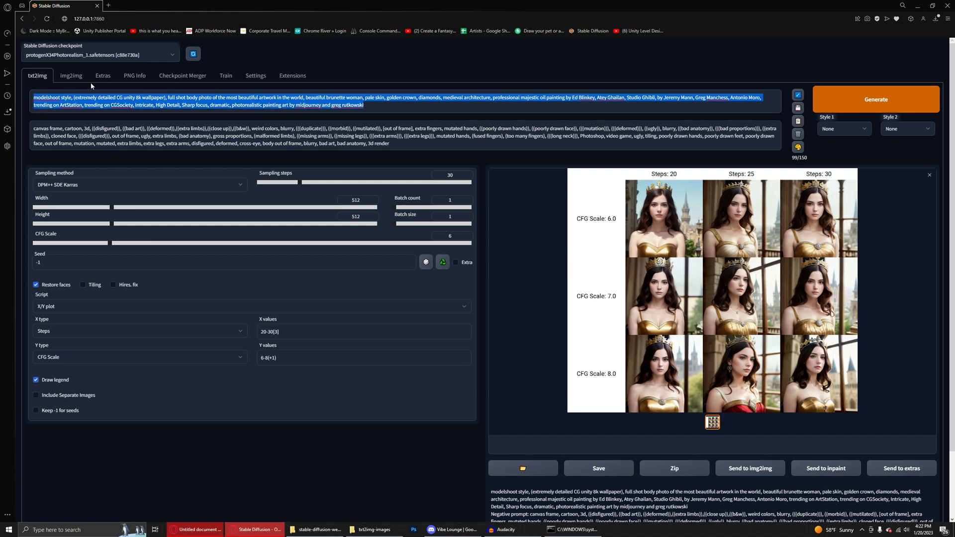
pyautogui.click(71, 75)
pyautogui.click(38, 75)
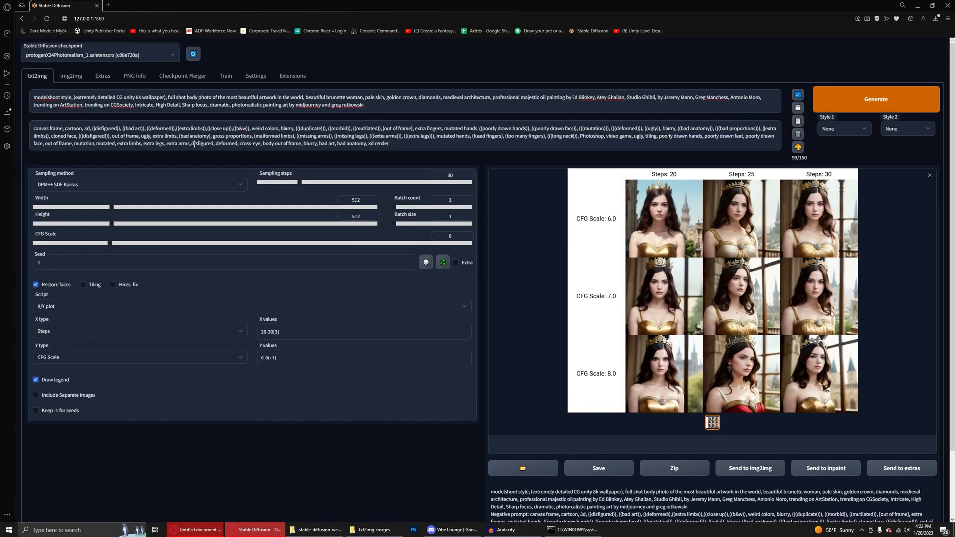
pyautogui.click(71, 75)
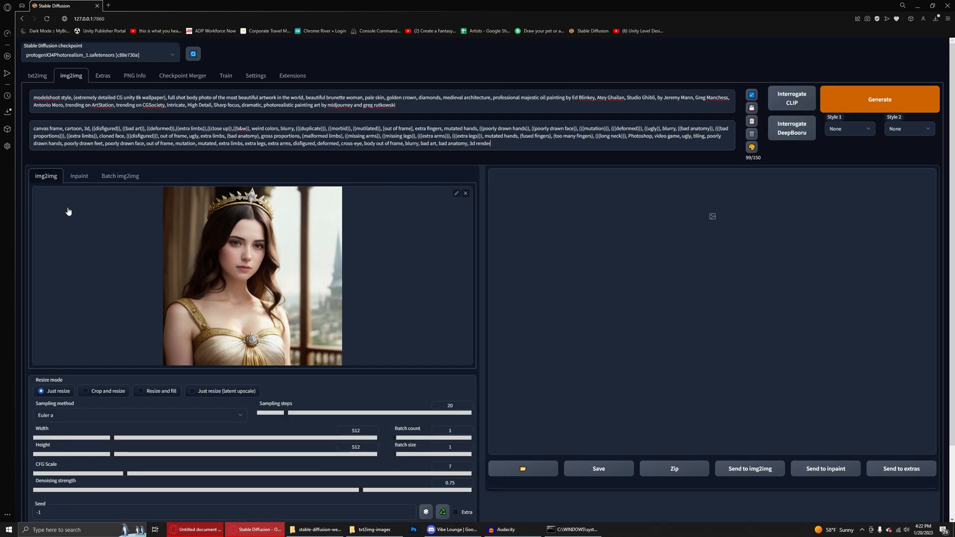
# Step: Use DPM++ SDE Karras with 30 steps, CFG Scale 6.5 and denoising strength 0.5
pyautogui.click(95, 415)
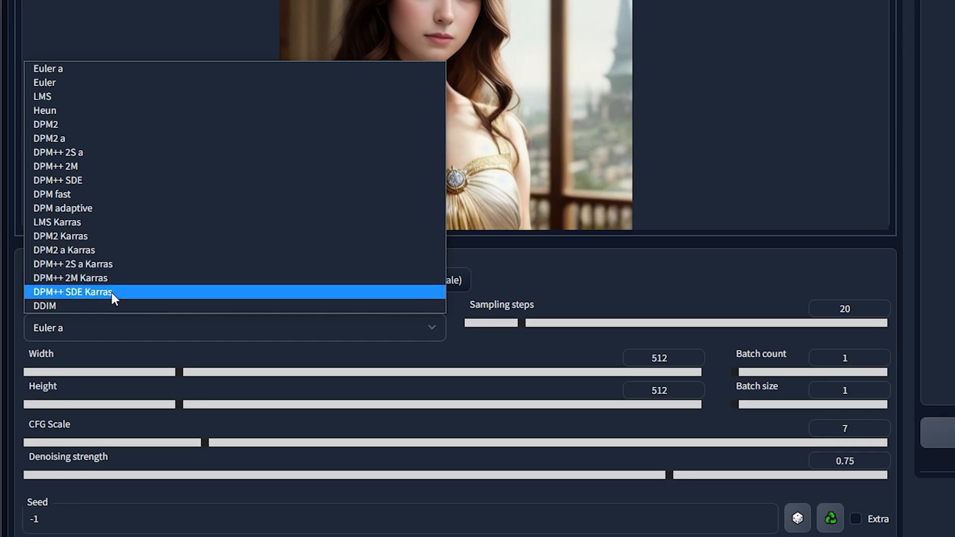
pyautogui.click(96, 397)
pyautogui.moveTo(286, 412); pyautogui.dragTo(306, 413)
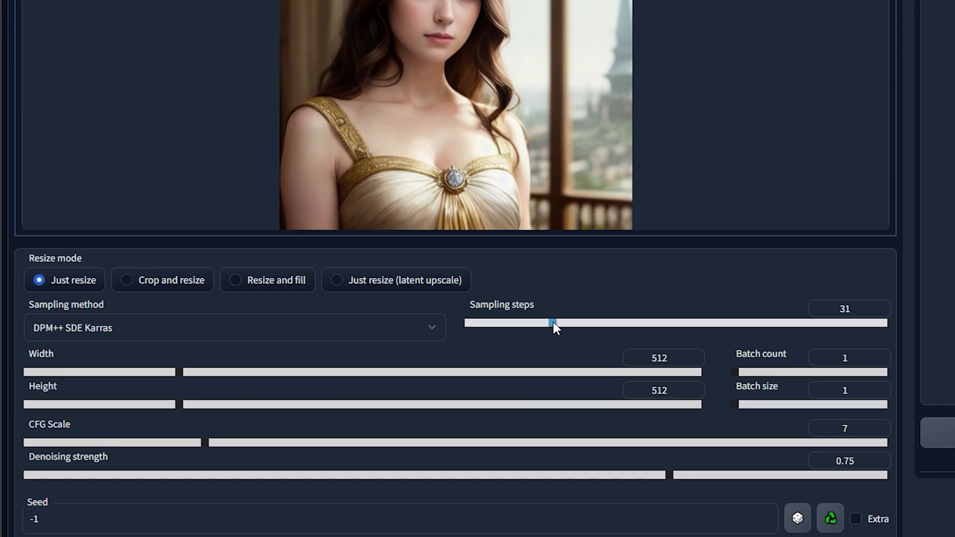
pyautogui.moveTo(553, 322); pyautogui.dragTo(550, 321)
pyautogui.scroll(-1, 596, 184)
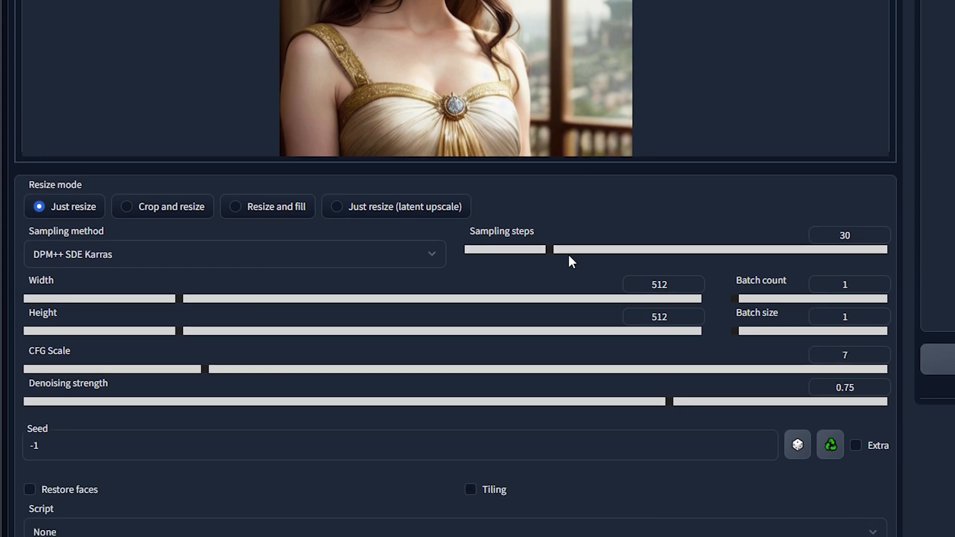
pyautogui.click(206, 369)
pyautogui.moveTo(207, 369); pyautogui.dragTo(196, 369)
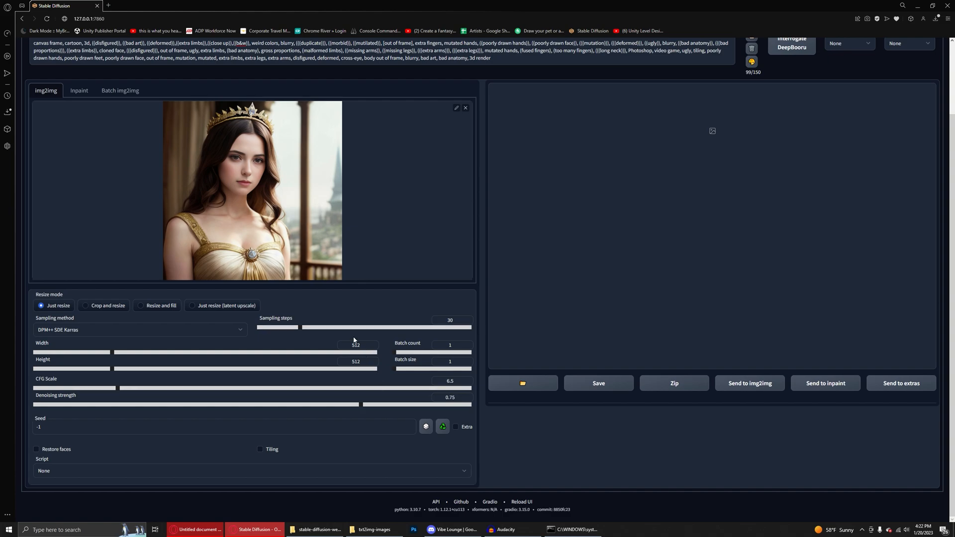
pyautogui.moveTo(361, 405); pyautogui.dragTo(252, 406)
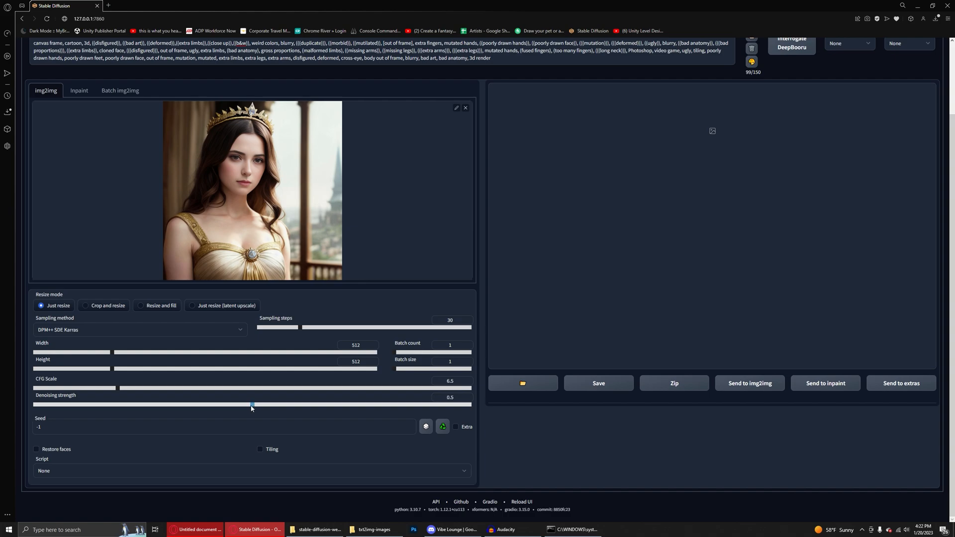
pyautogui.scroll(2, 251, 406)
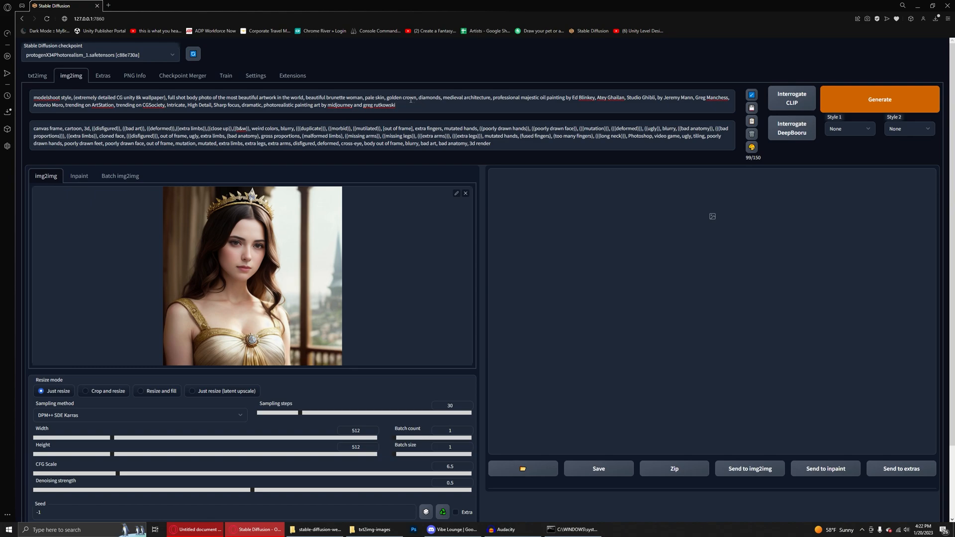
# Step: Rewrite the prompt to silver crown, rubys, victorian, drop the artist phrases, and generate two images
pyautogui.doubleClick(393, 97)
pyautogui.write('silver')
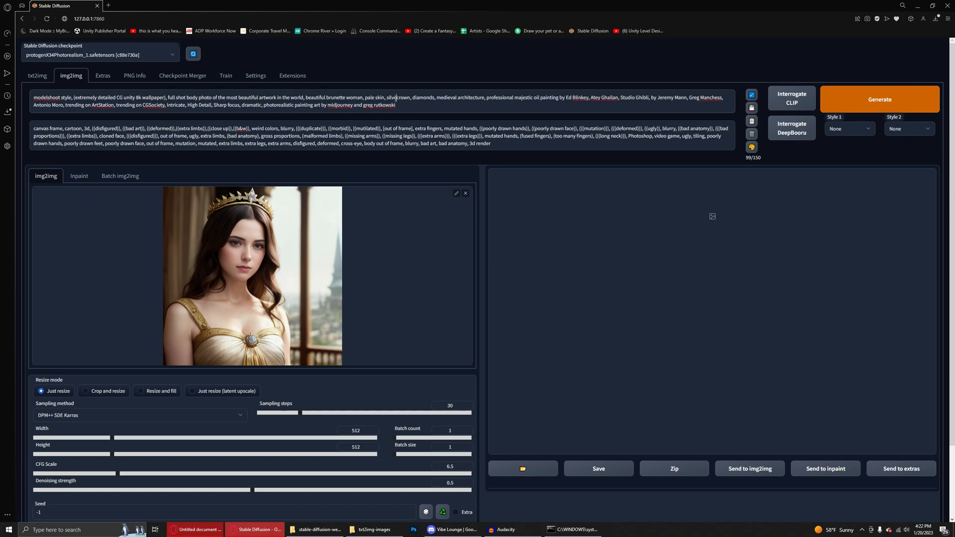
pyautogui.doubleClick(426, 97)
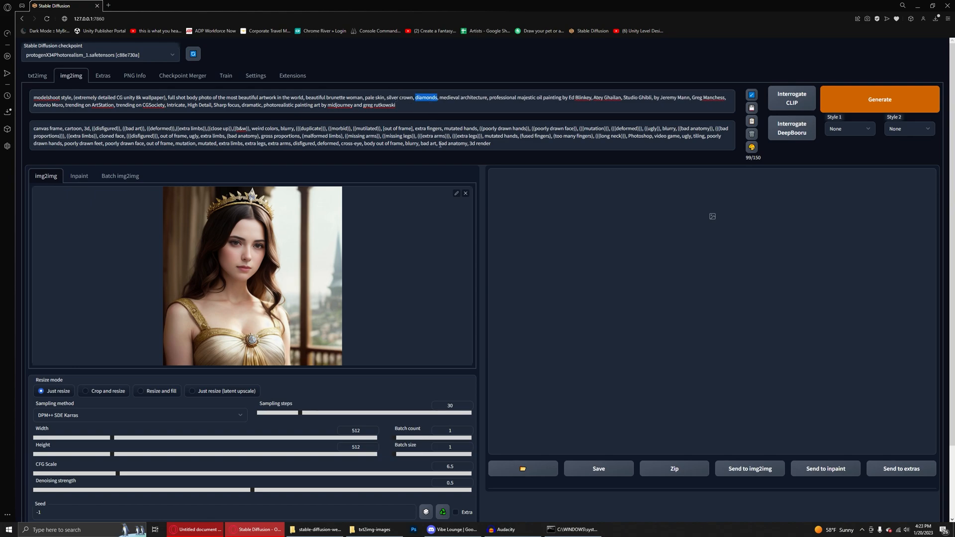
pyautogui.write('rubys')
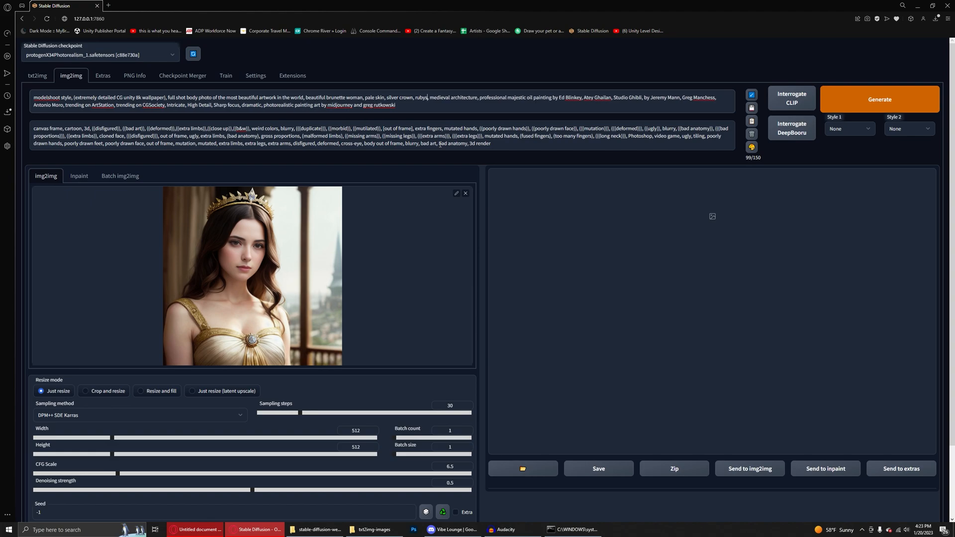
pyautogui.doubleClick(444, 98)
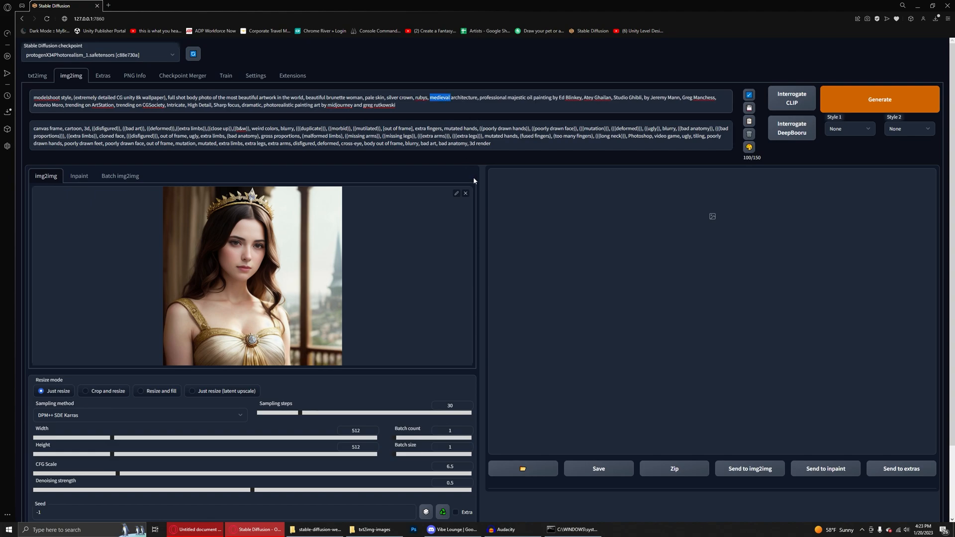
pyautogui.write('ol')
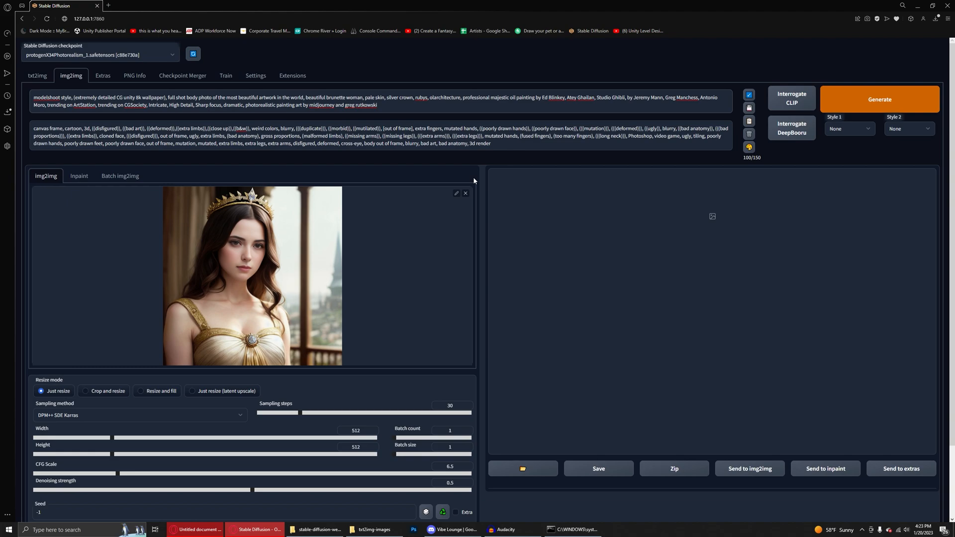
pyautogui.write('ctorian')
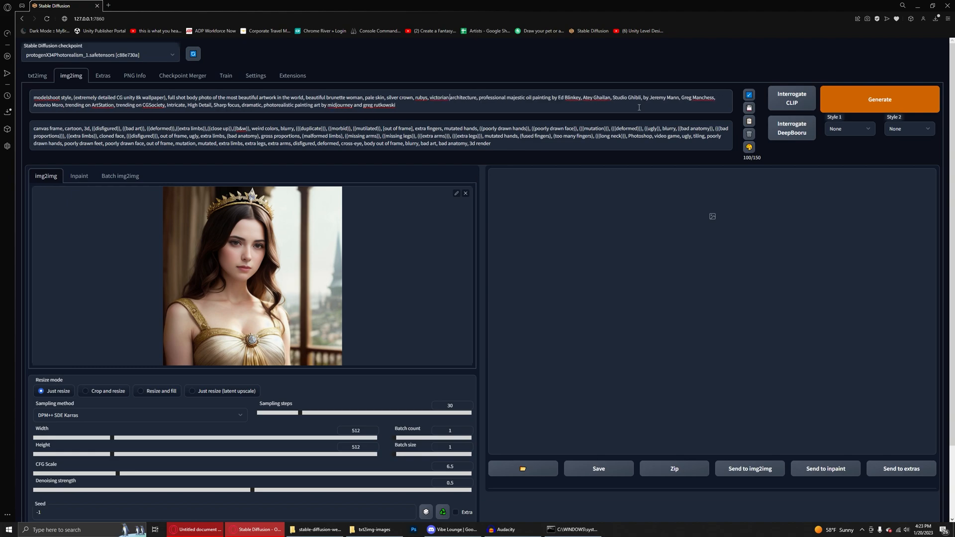
pyautogui.moveTo(479, 98)
pyautogui.mouseDown()
pyautogui.moveTo(88, 105)
pyautogui.moveTo(170, 112)
pyautogui.mouseUp()
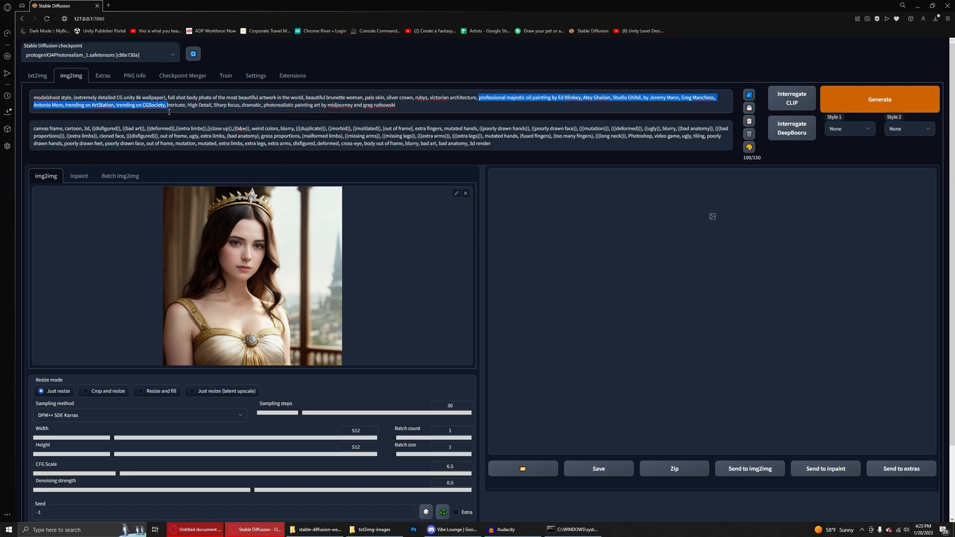
pyautogui.press('Delete')
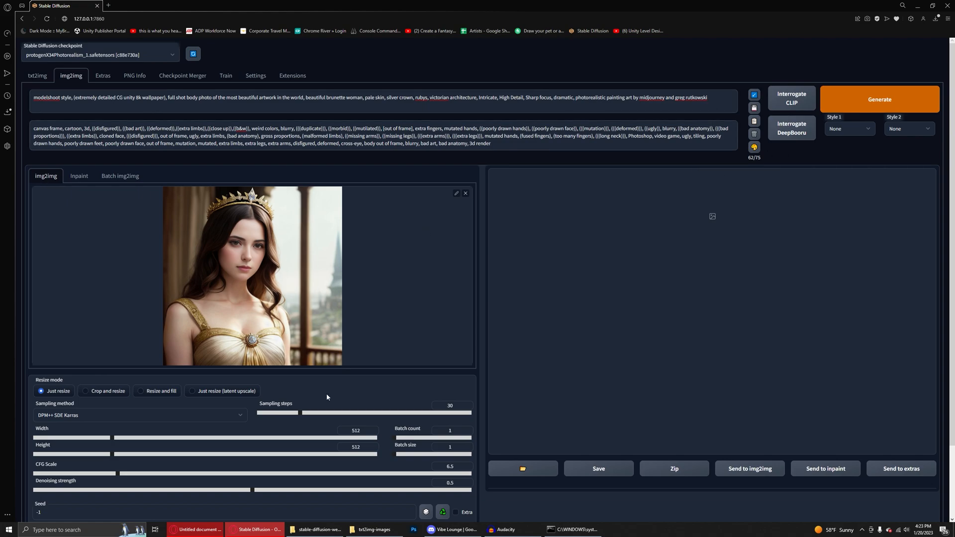
pyautogui.scroll(-2, 426, 232)
pyautogui.moveTo(450, 431)
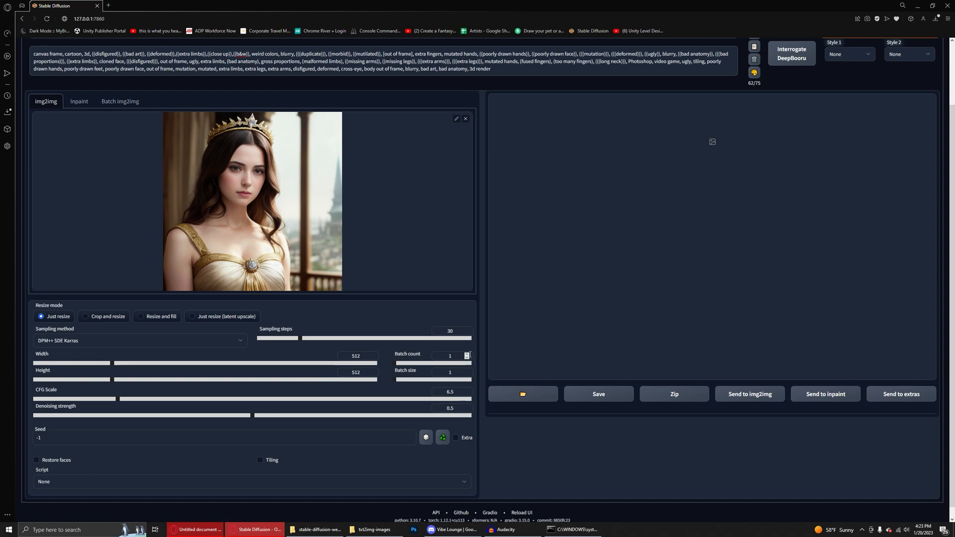
pyautogui.scroll(2, 415, 391)
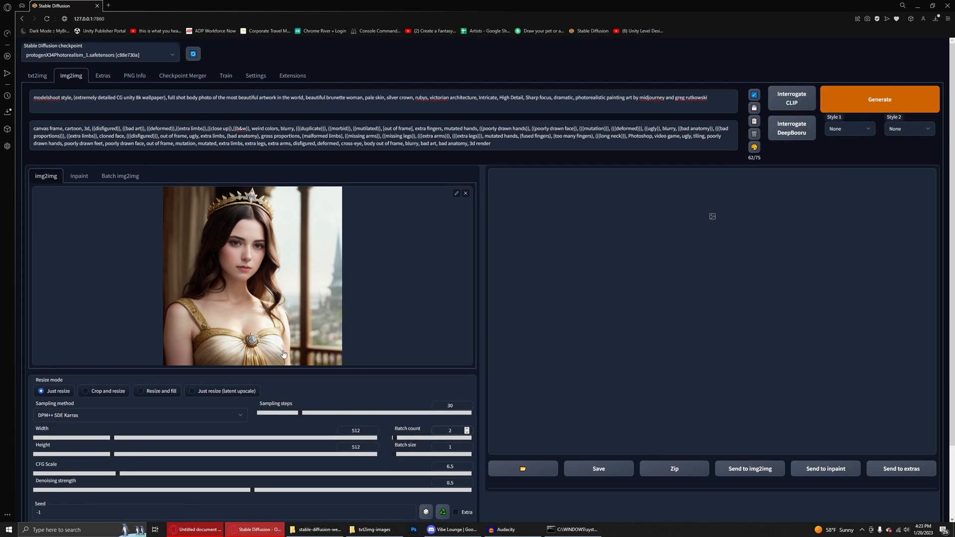
pyautogui.click(879, 100)
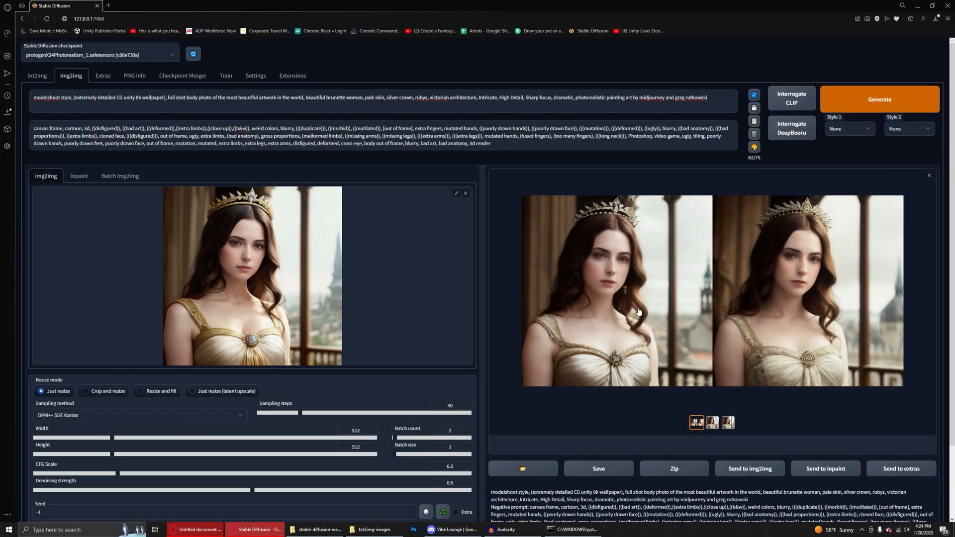
# Step: Inspect the two refined silver-crowned portraits full size
pyautogui.click(637, 295)
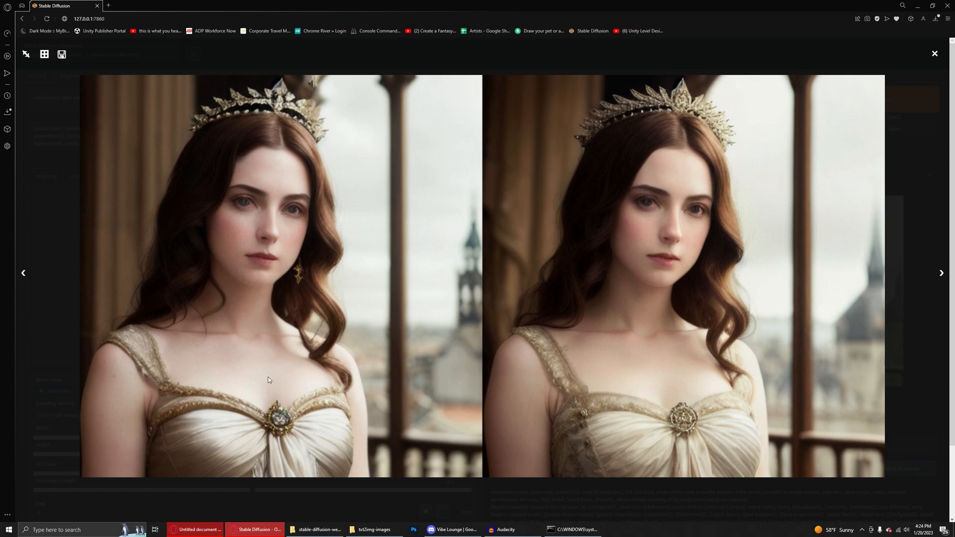
pyautogui.click(377, 497)
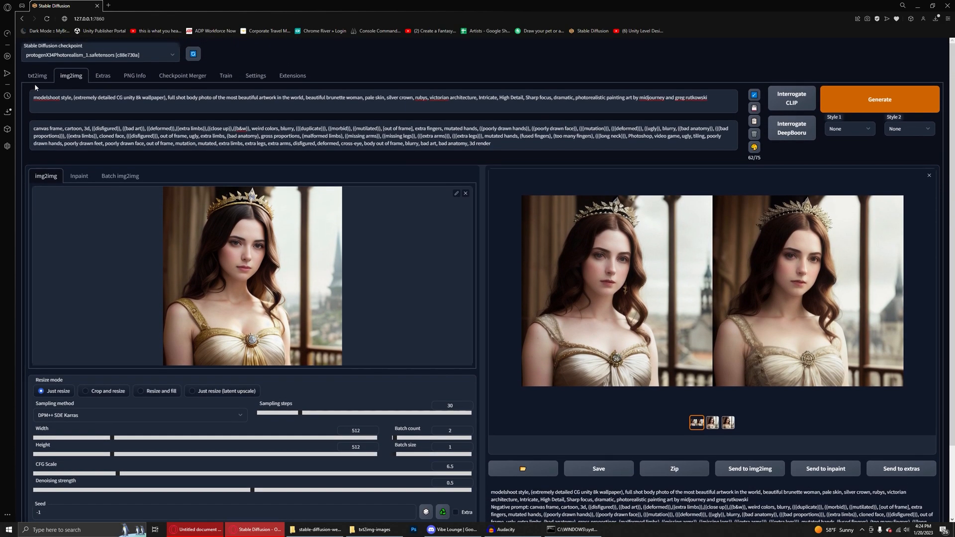
pyautogui.scroll(-3, 297, 329)
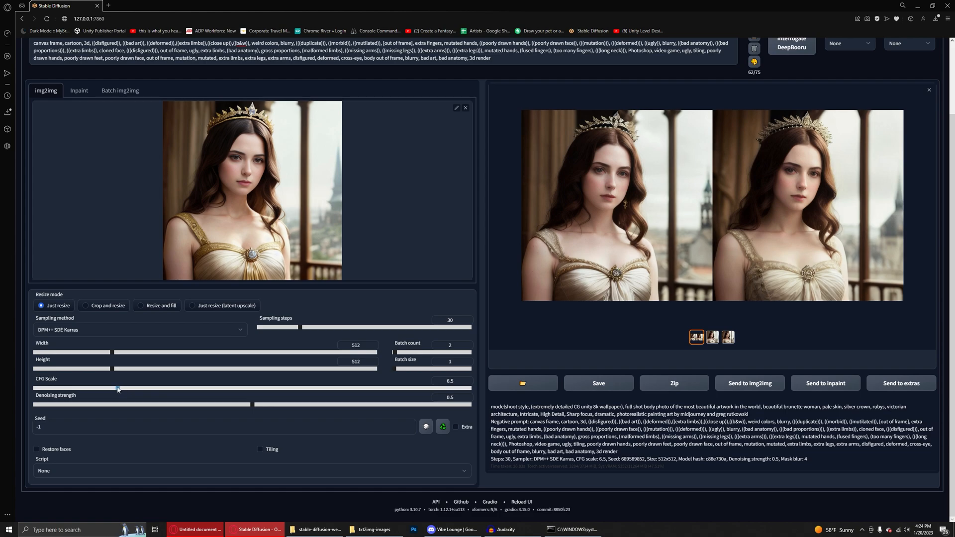
# Step: Generate two variations at CFG Scale 9, denoising 0.35 with face restoration, and review them
pyautogui.moveTo(119, 389); pyautogui.dragTo(154, 389)
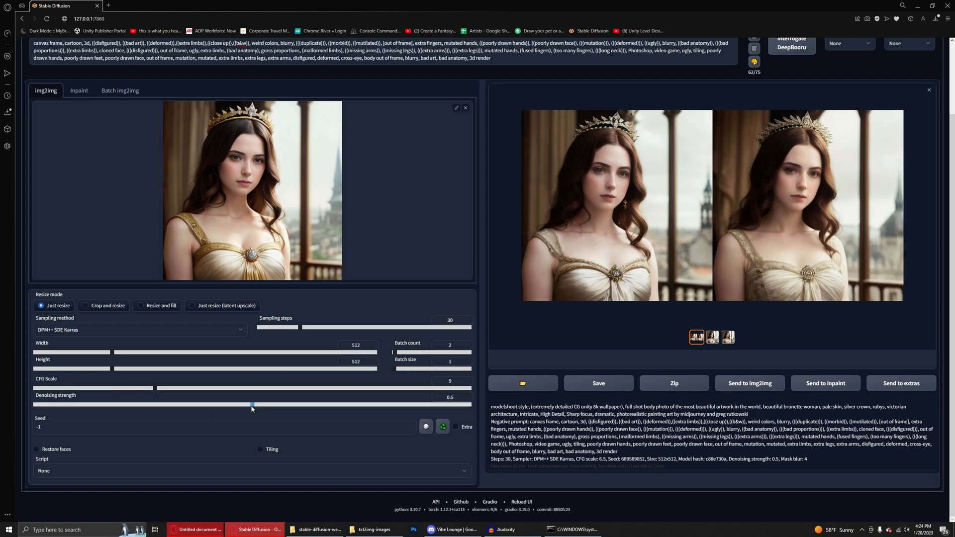
pyautogui.moveTo(252, 408); pyautogui.dragTo(292, 408)
pyautogui.click(185, 405)
pyautogui.click(56, 449)
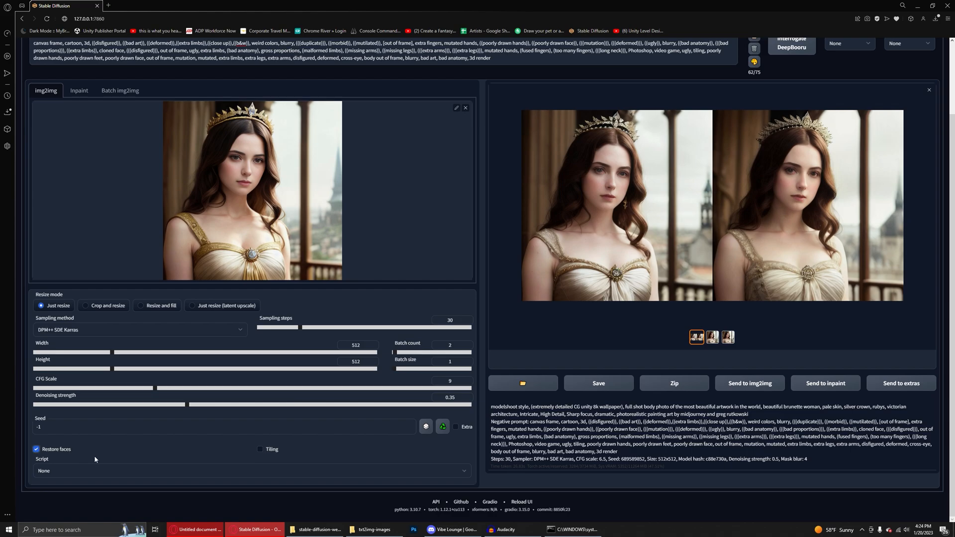
pyautogui.scroll(3, 229, 453)
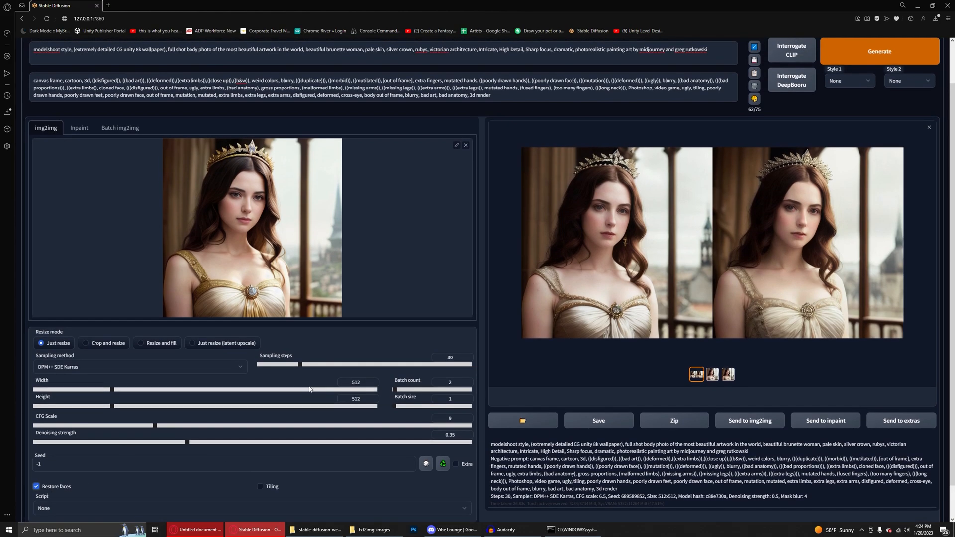
pyautogui.scroll(3, 448, 298)
pyautogui.click(888, 106)
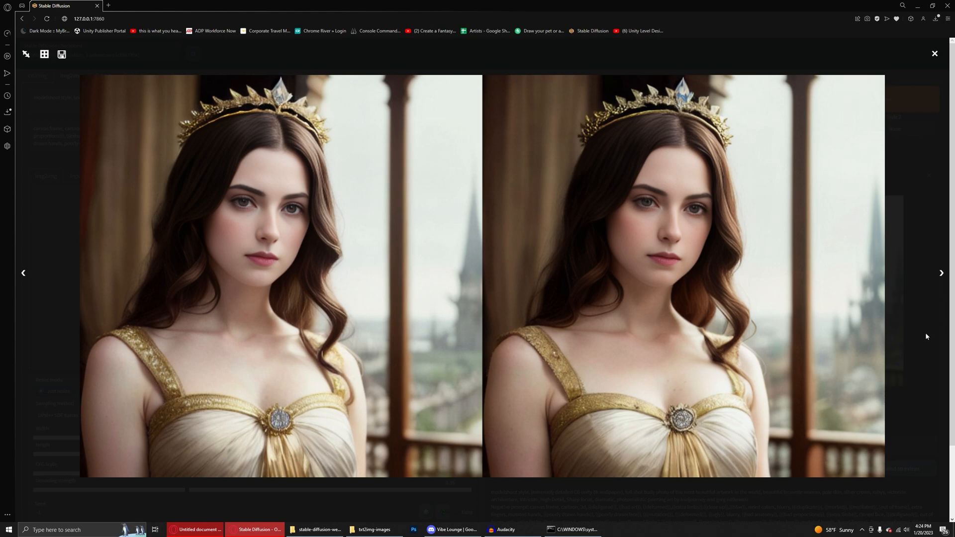
pyautogui.click(925, 332)
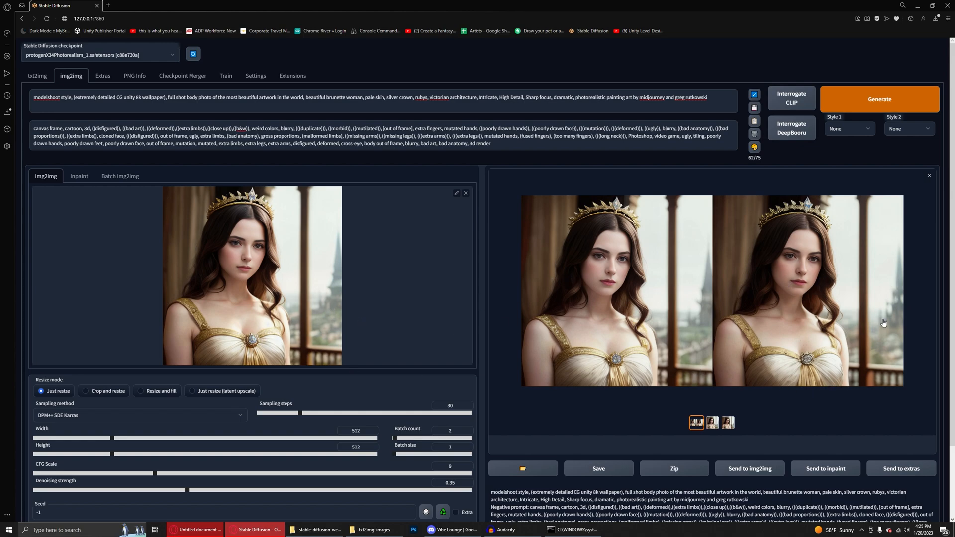
pyautogui.scroll(-1, 330, 416)
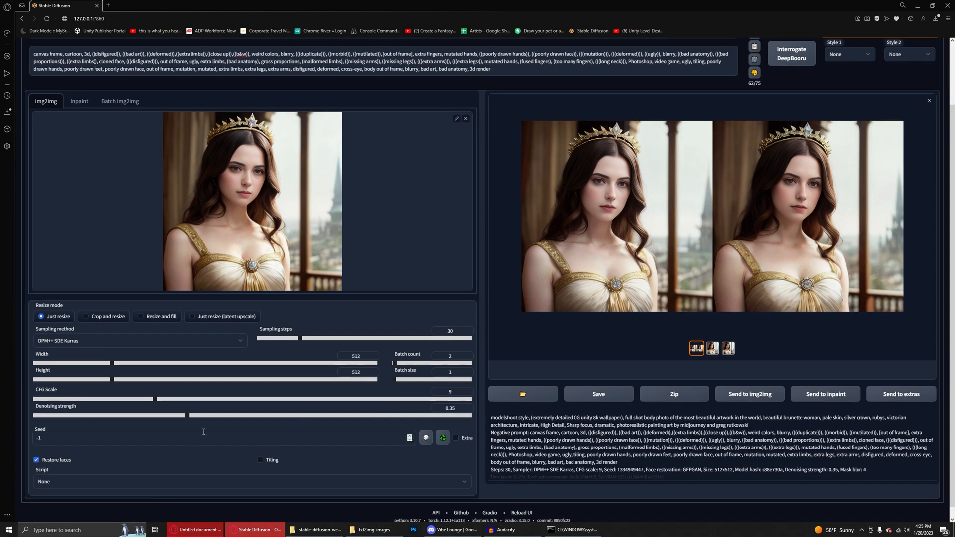
pyautogui.moveTo(187, 416); pyautogui.dragTo(314, 416)
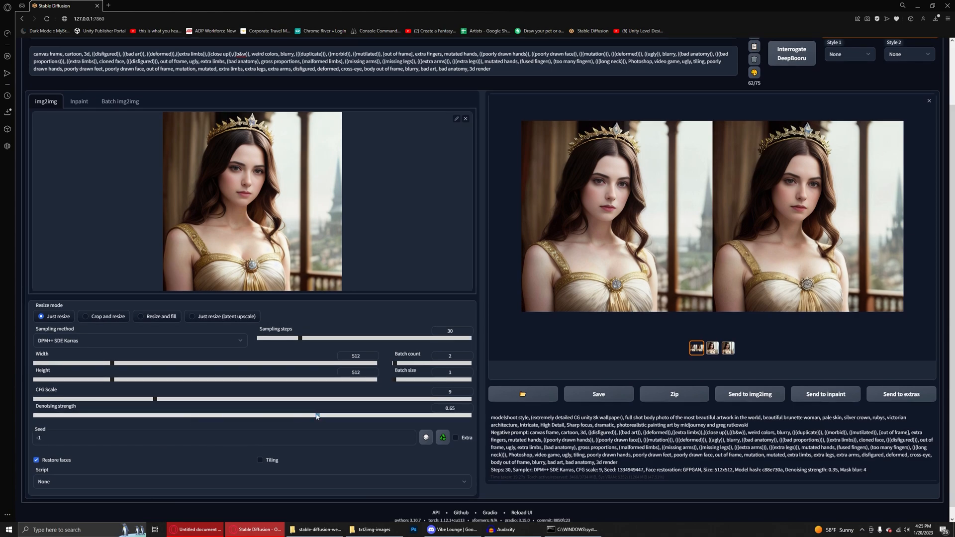
pyautogui.scroll(1, 522, 261)
# Step: Generate two more strongly varied portraits at denoising strength 0.65
pyautogui.click(850, 68)
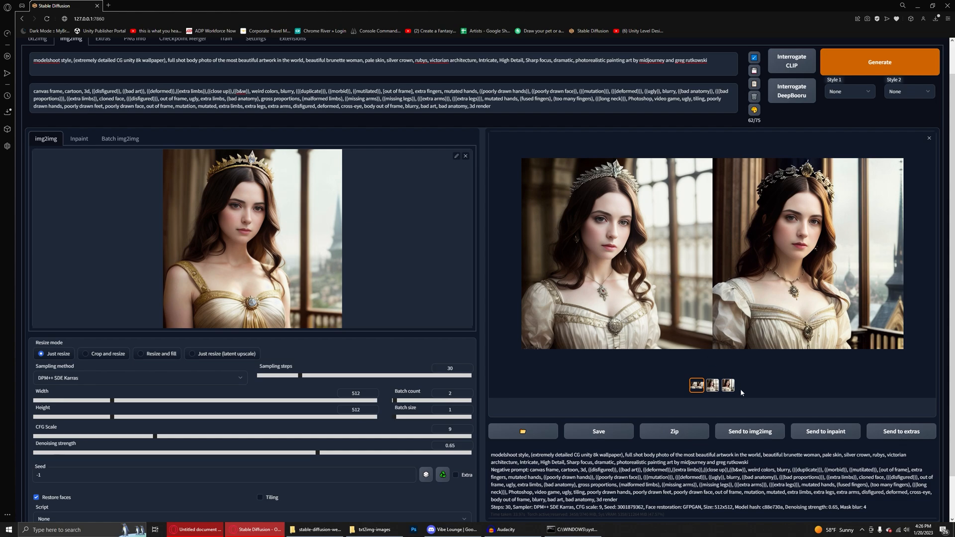
# Step: Send the white-gown portrait to img2img, swap rubys for diamonds, add long eyelashes, and regenerate
pyautogui.click(712, 386)
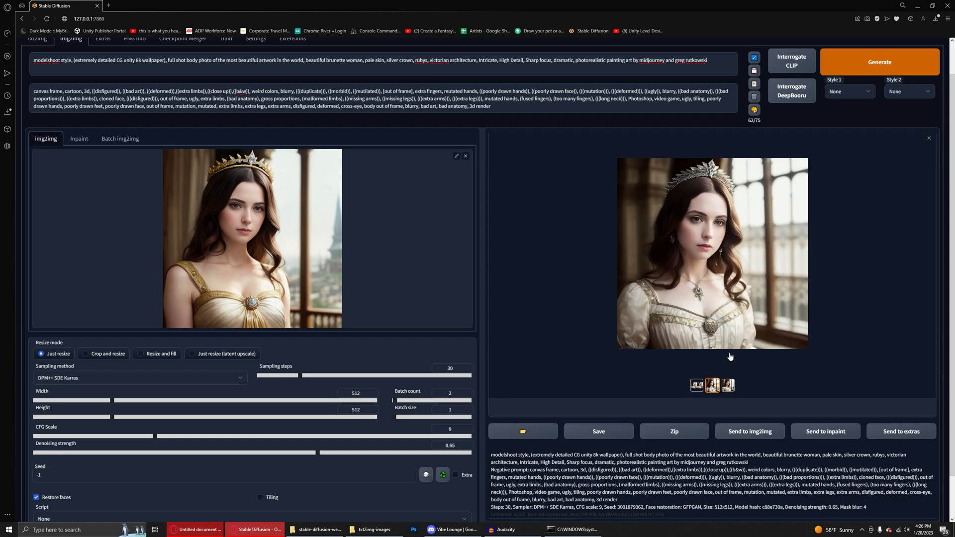
pyautogui.click(749, 431)
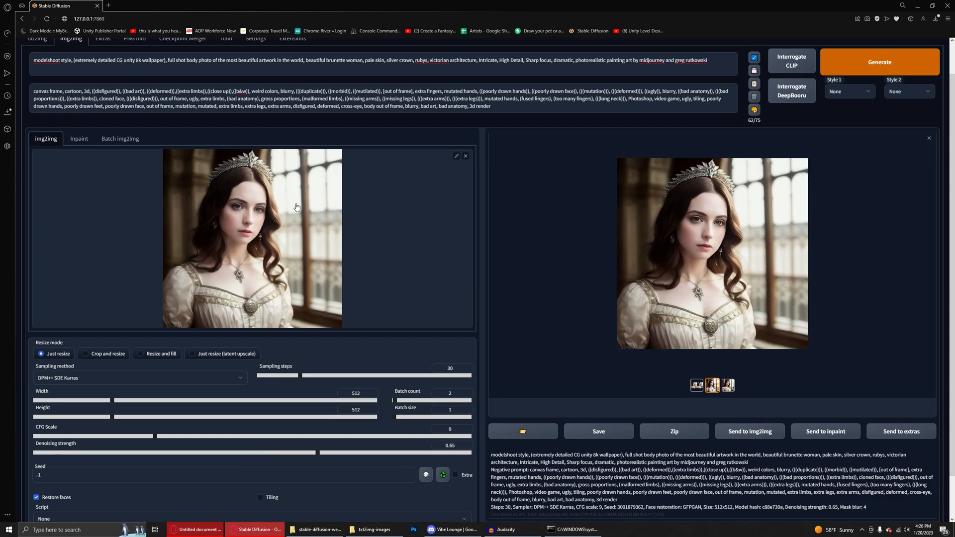
pyautogui.doubleClick(419, 61)
pyautogui.write('diamonds')
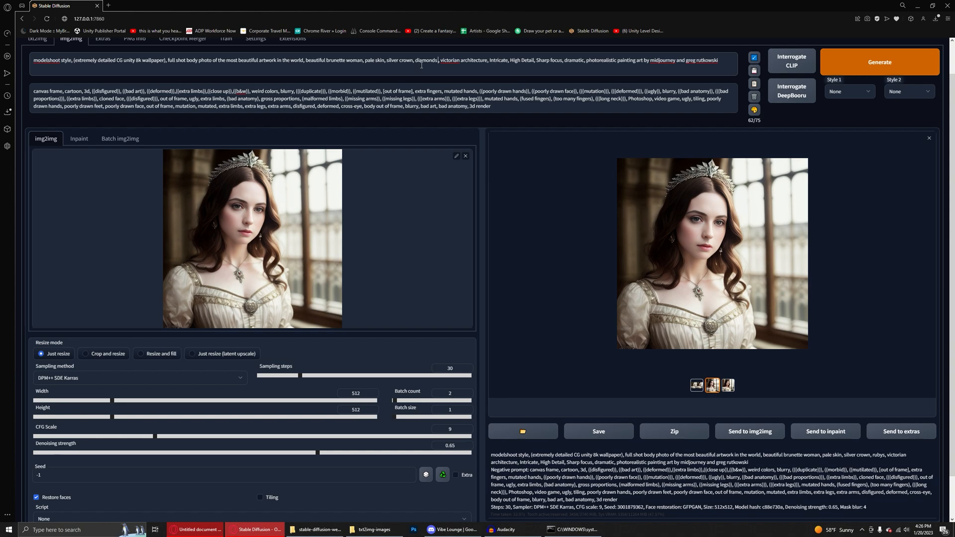
pyautogui.doubleClick(368, 61)
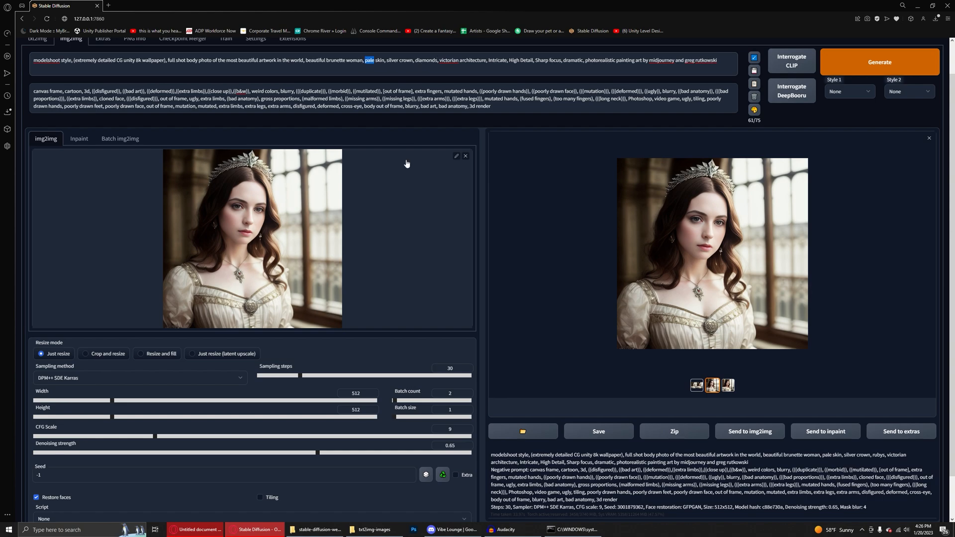
pyautogui.press('Left')
pyautogui.write('long eyela')
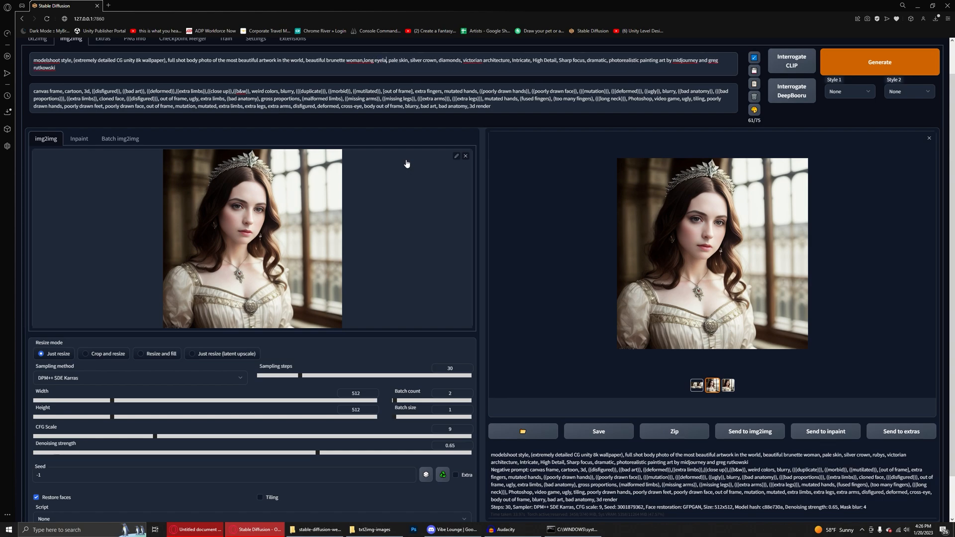
pyautogui.write('shes,')
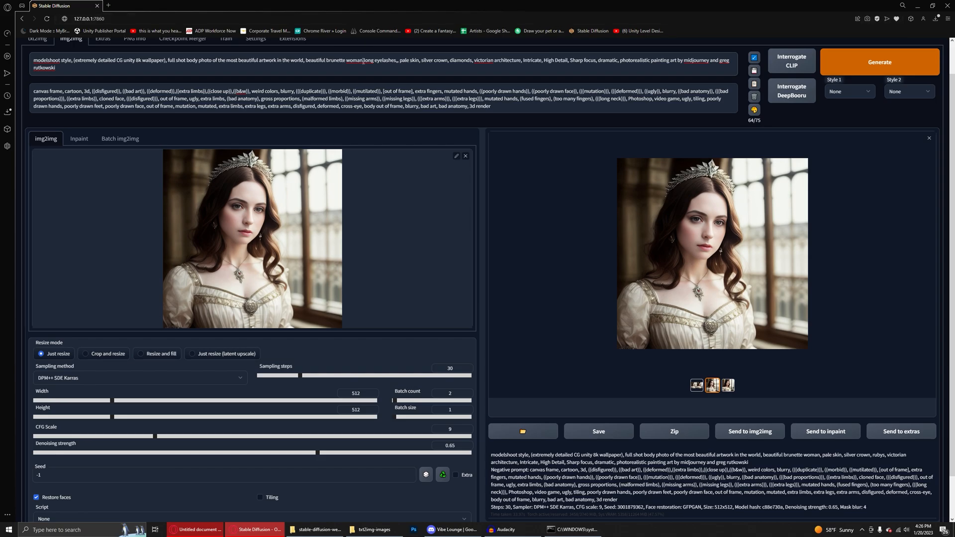
pyautogui.click(848, 69)
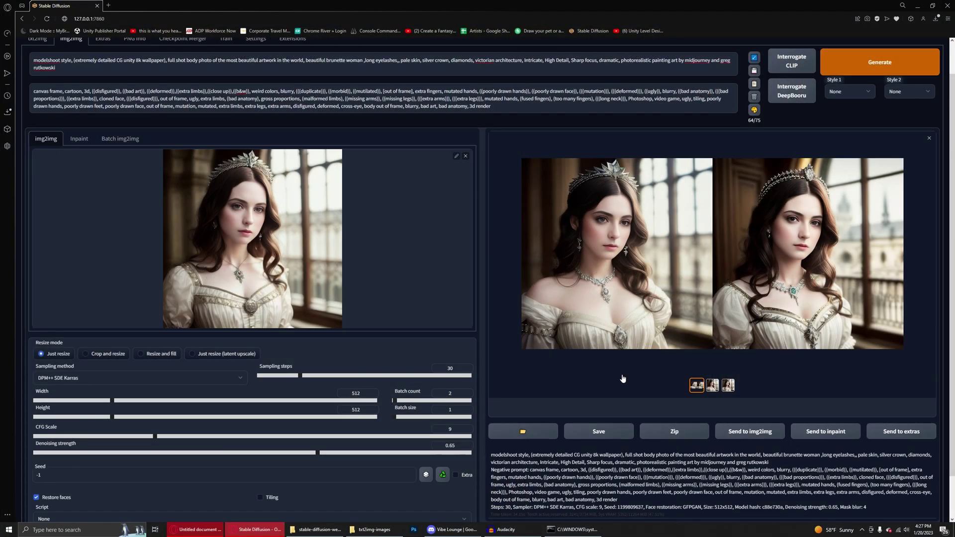
# Step: Inspect the diamond-crown results full size, select the second portrait and send it to Extras
pyautogui.click(618, 310)
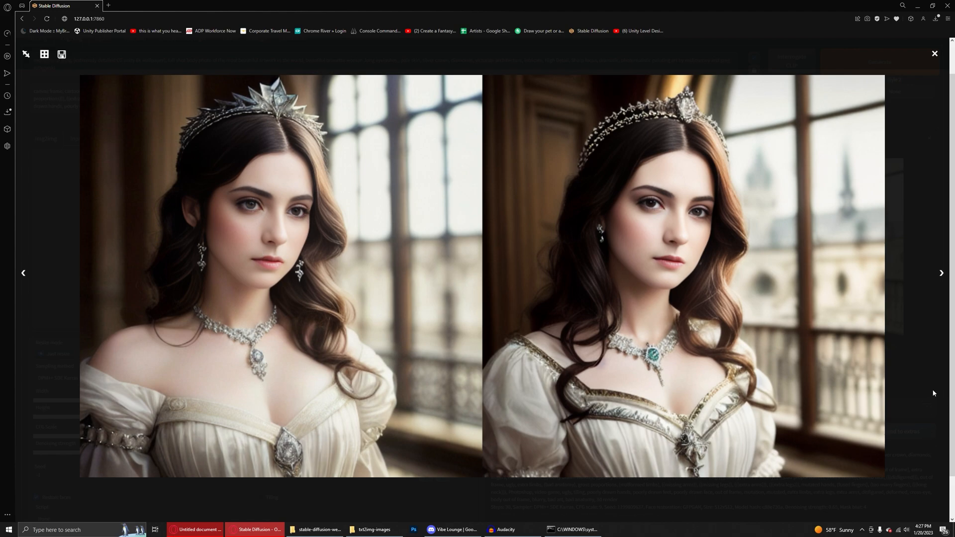
pyautogui.click(931, 388)
pyautogui.click(713, 385)
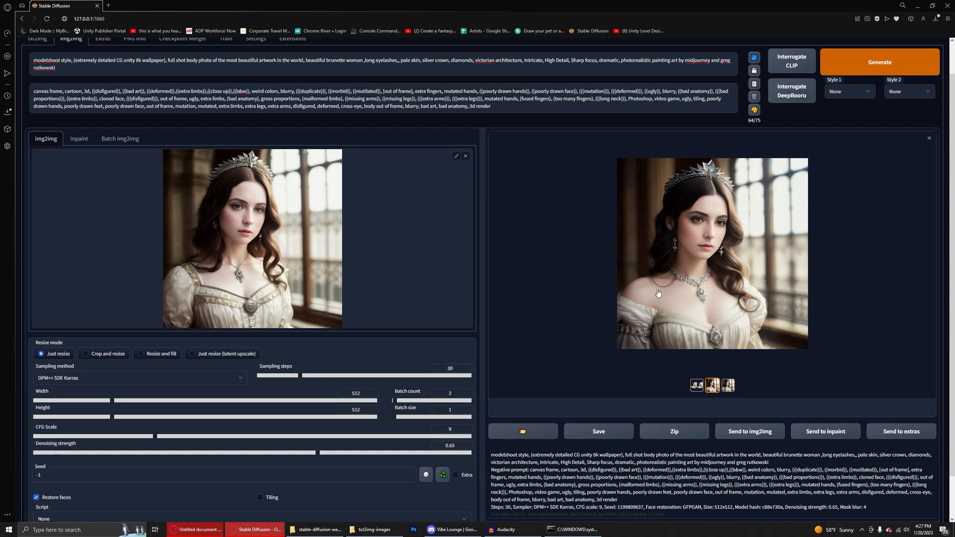
pyautogui.click(901, 431)
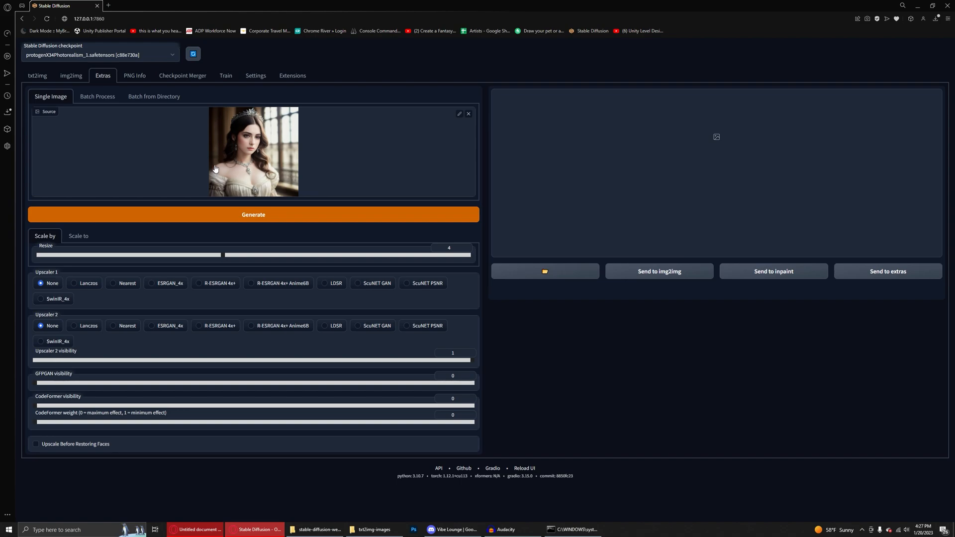
# Step: Upscale the portrait 4x with SwinIR_4x as Upscaler 1
pyautogui.click(40, 299)
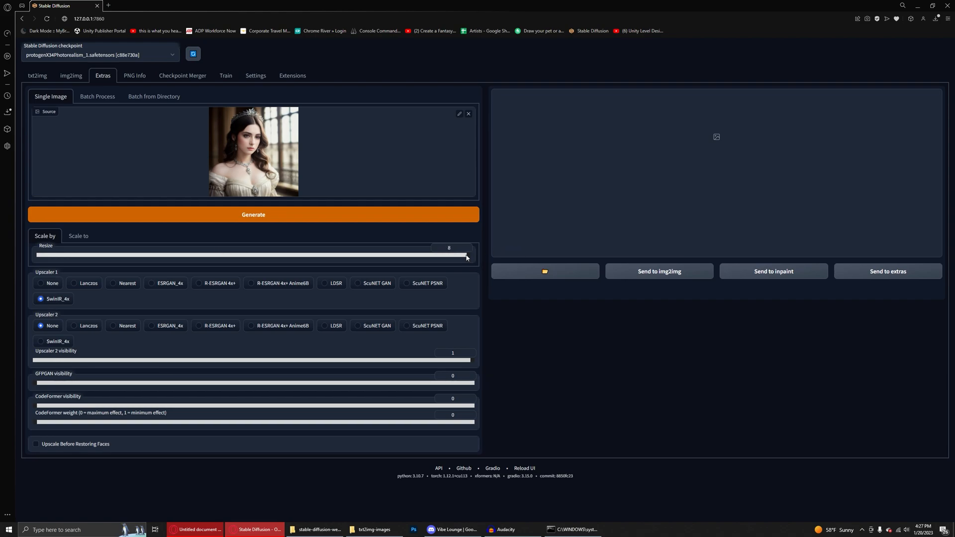
pyautogui.moveTo(223, 257)
pyautogui.mouseDown()
pyautogui.moveTo(254, 256)
pyautogui.moveTo(226, 258)
pyautogui.mouseUp()
pyautogui.click(245, 216)
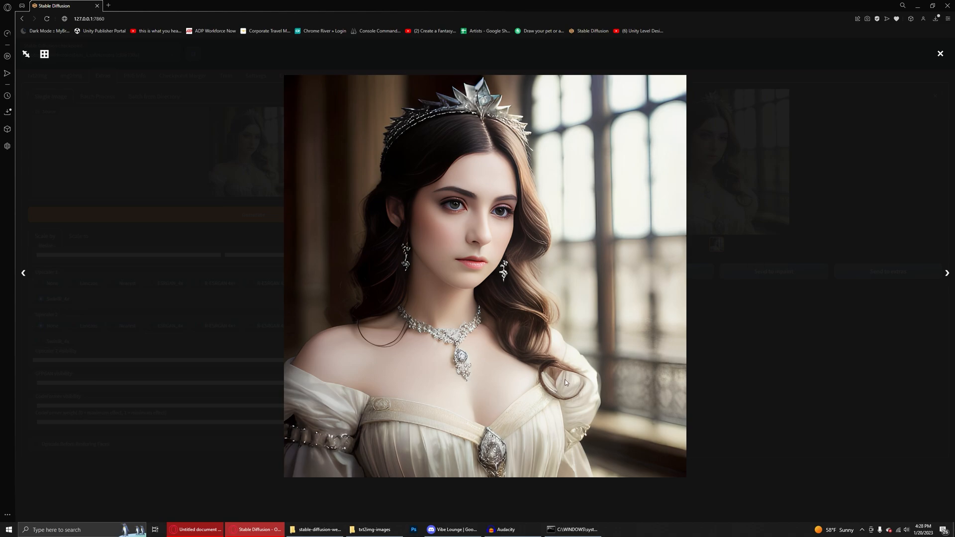
# Step: Review the upscaled result full size, send it back to Extras and run the upscale again
pyautogui.click(788, 361)
pyautogui.click(722, 152)
pyautogui.click(829, 240)
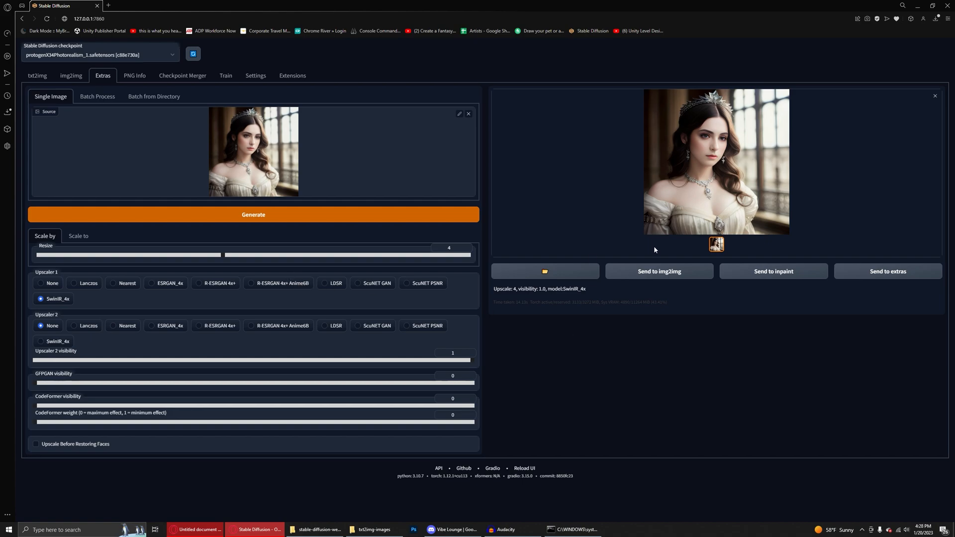
pyautogui.click(888, 271)
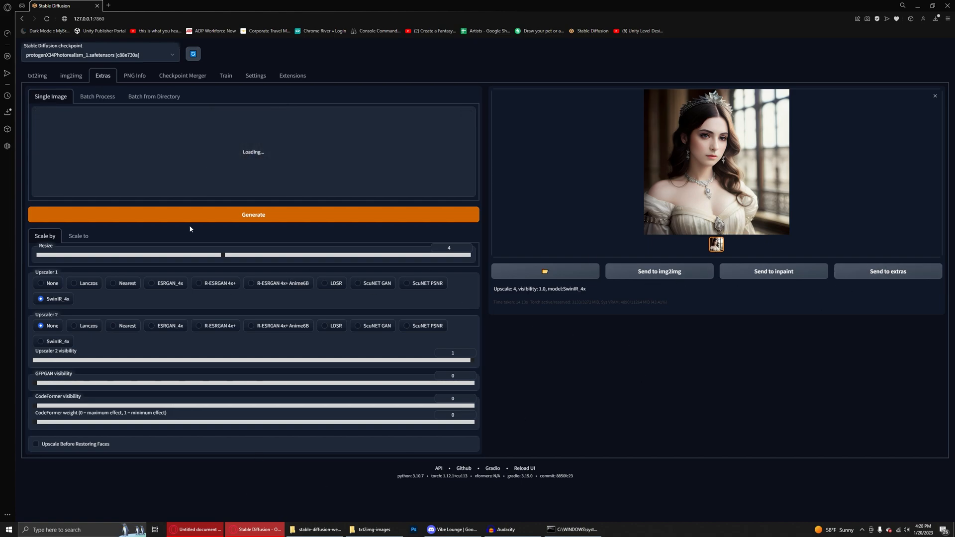
pyautogui.click(256, 217)
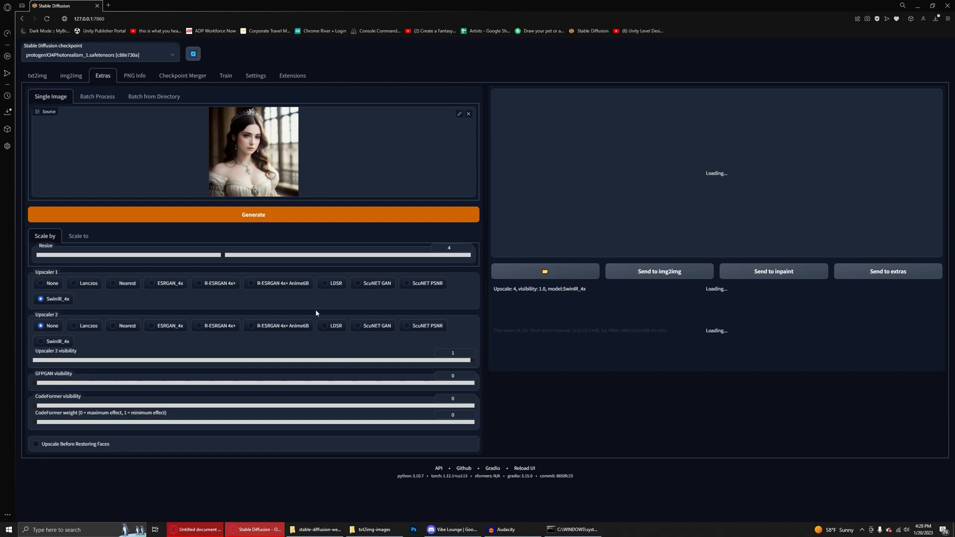